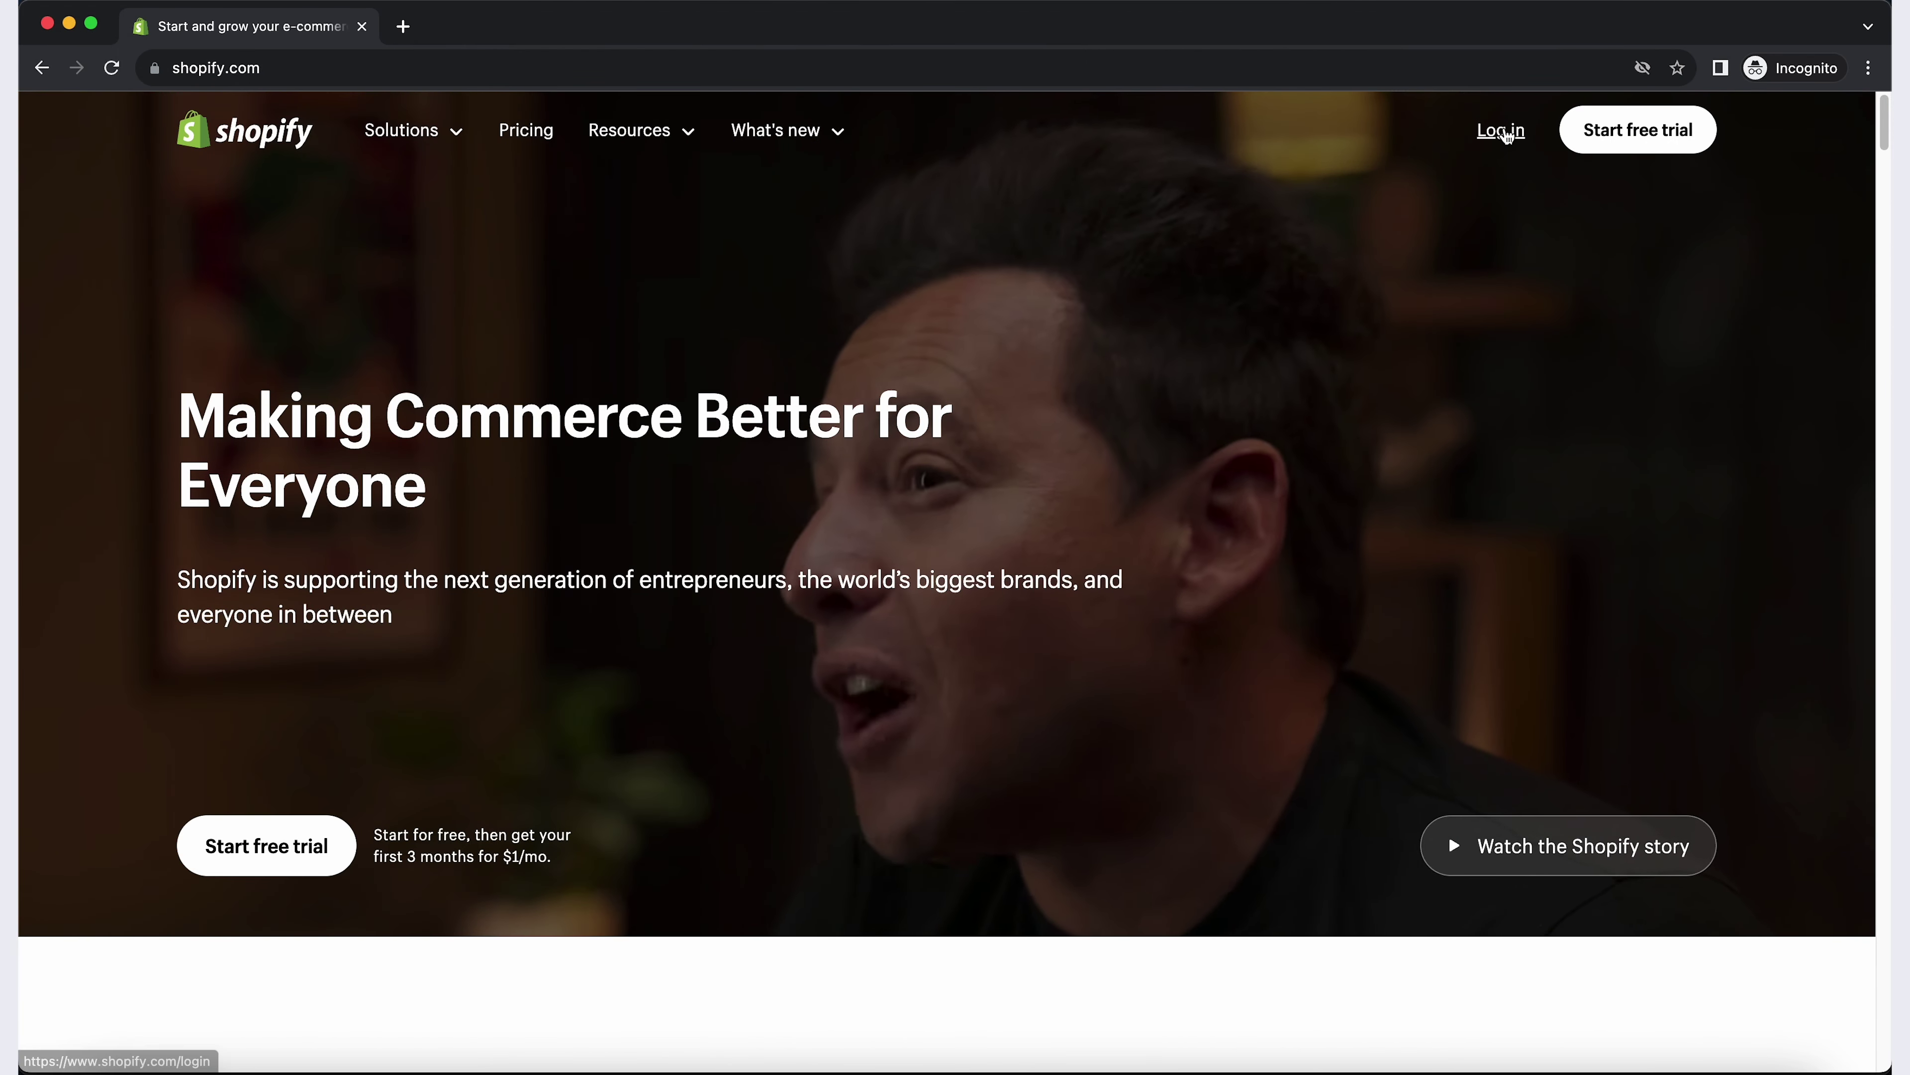
# Sign in to the store admin, check the Orders page, then return to the Home dashboard
pyautogui.click(1505, 132)
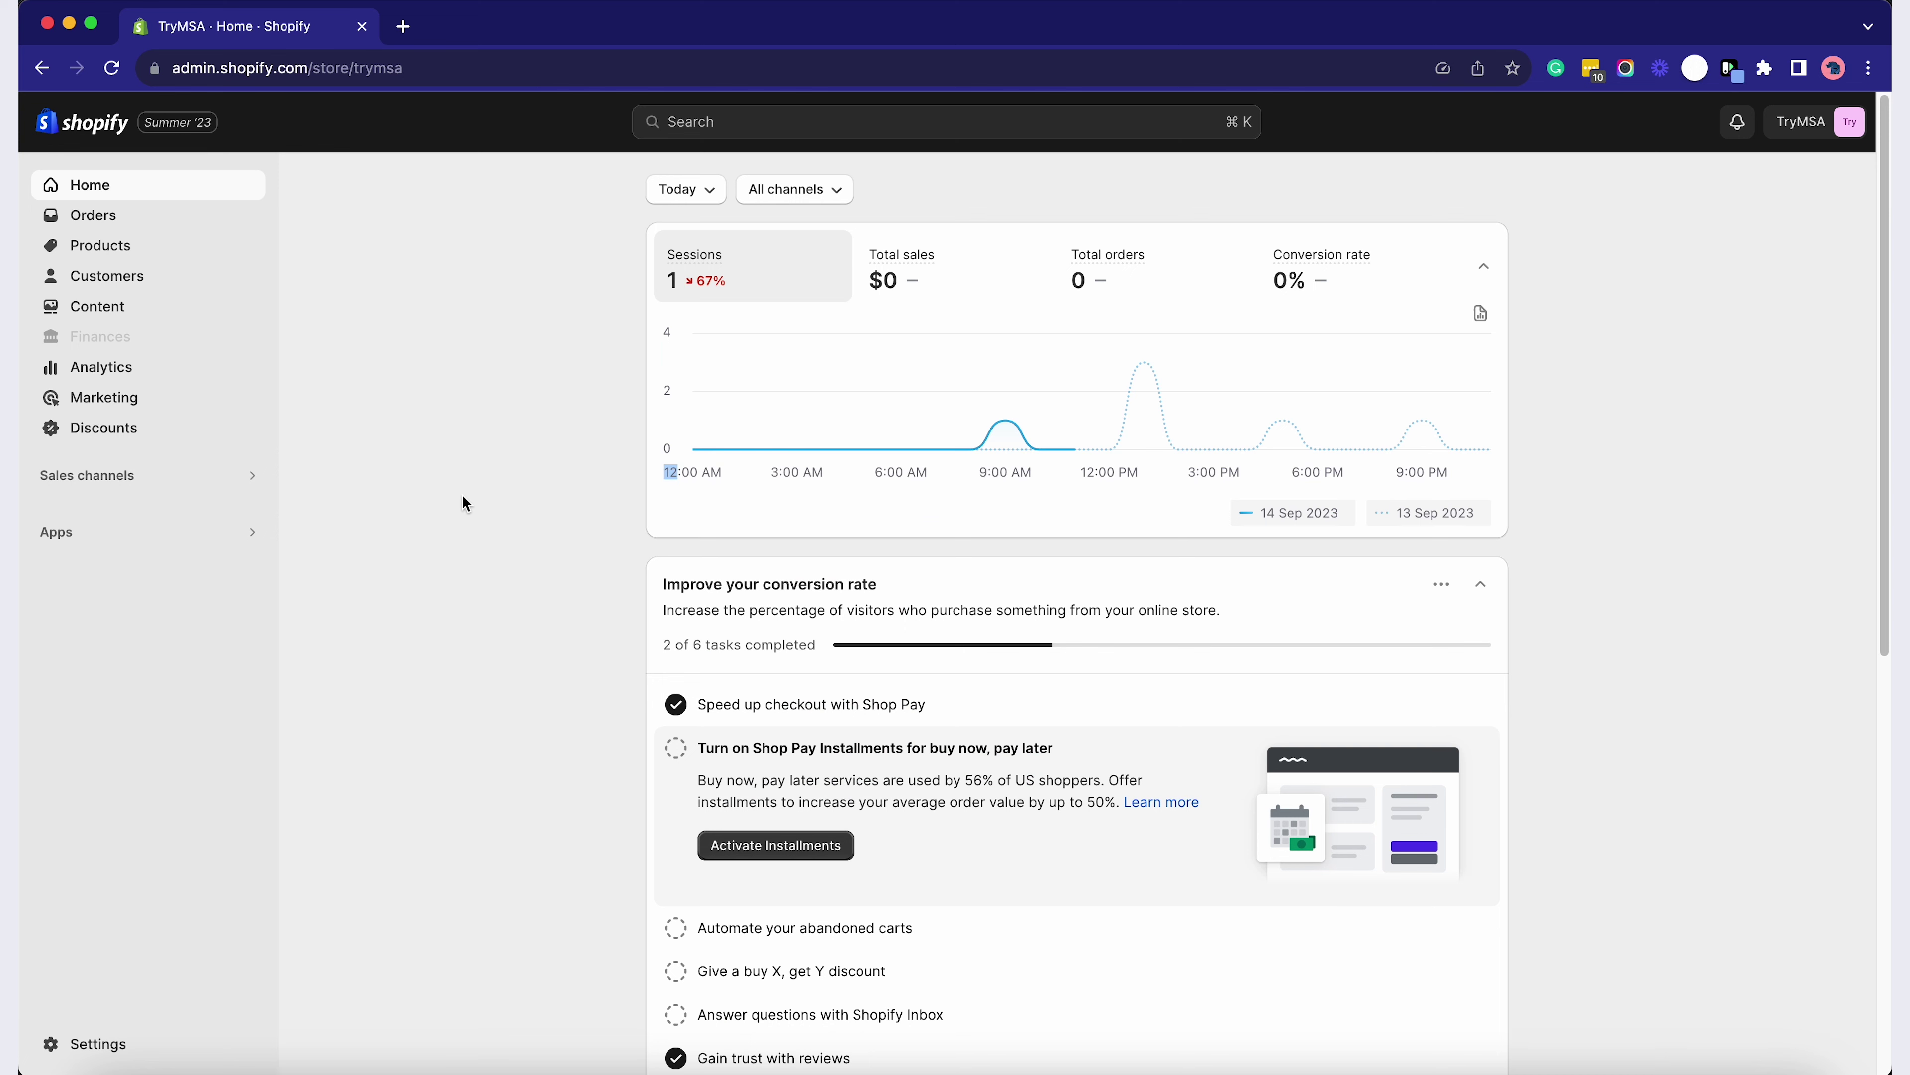
pyautogui.click(98, 219)
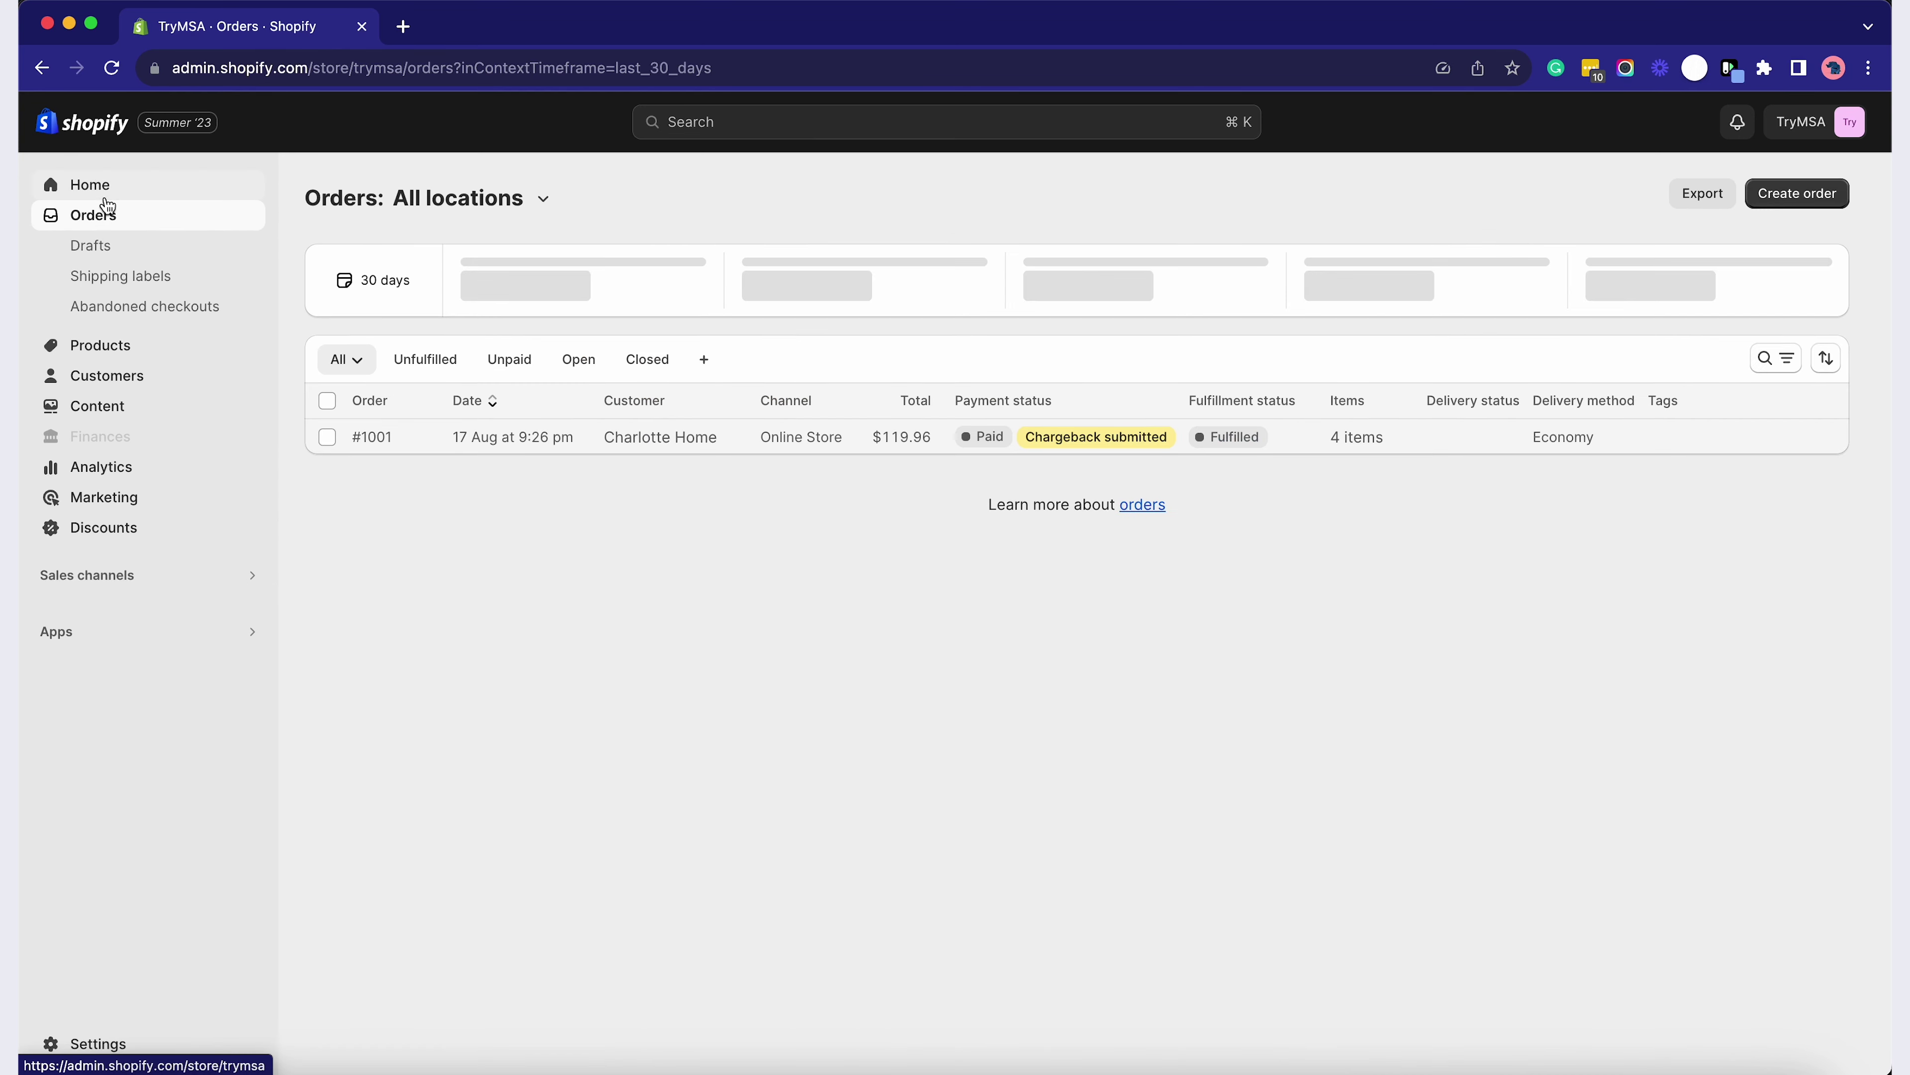
pyautogui.click(104, 197)
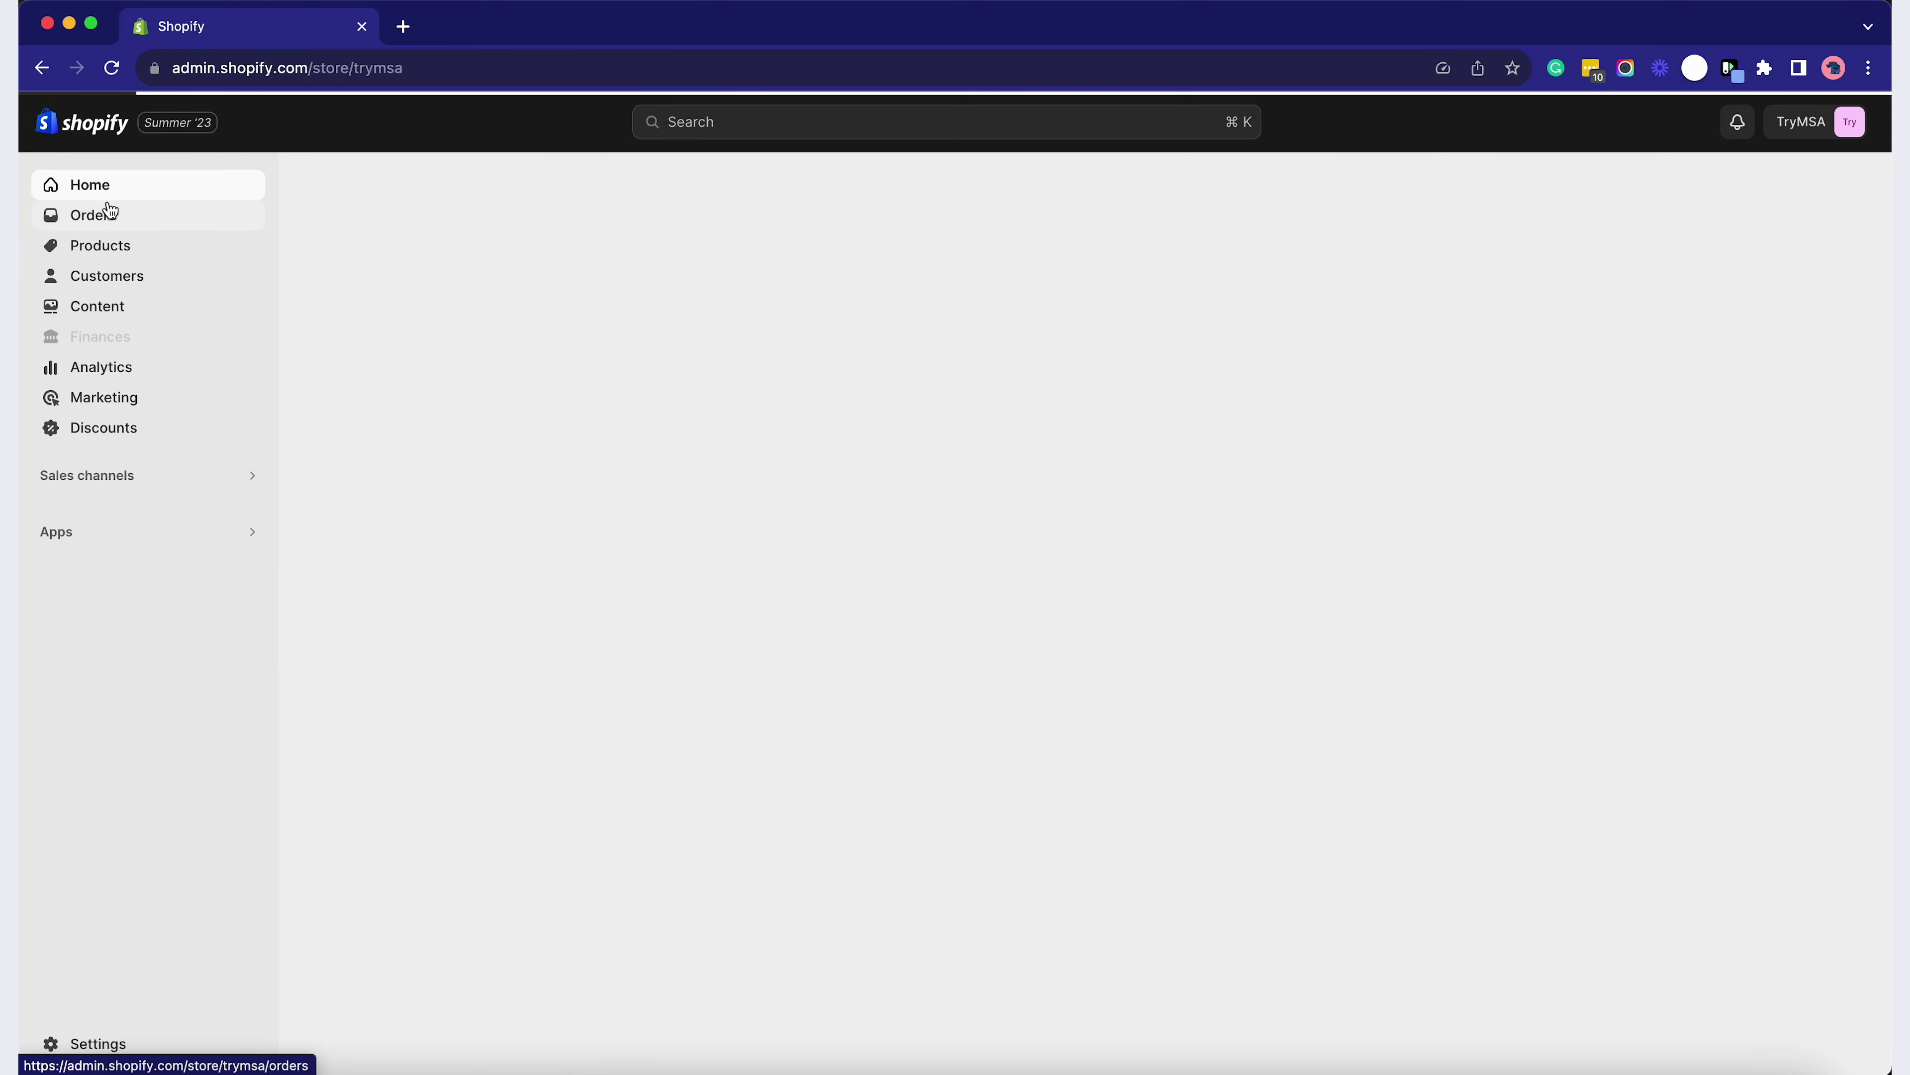
# Go to the Online Store Themes page and scroll down to the popular free themes
pyautogui.click(150, 476)
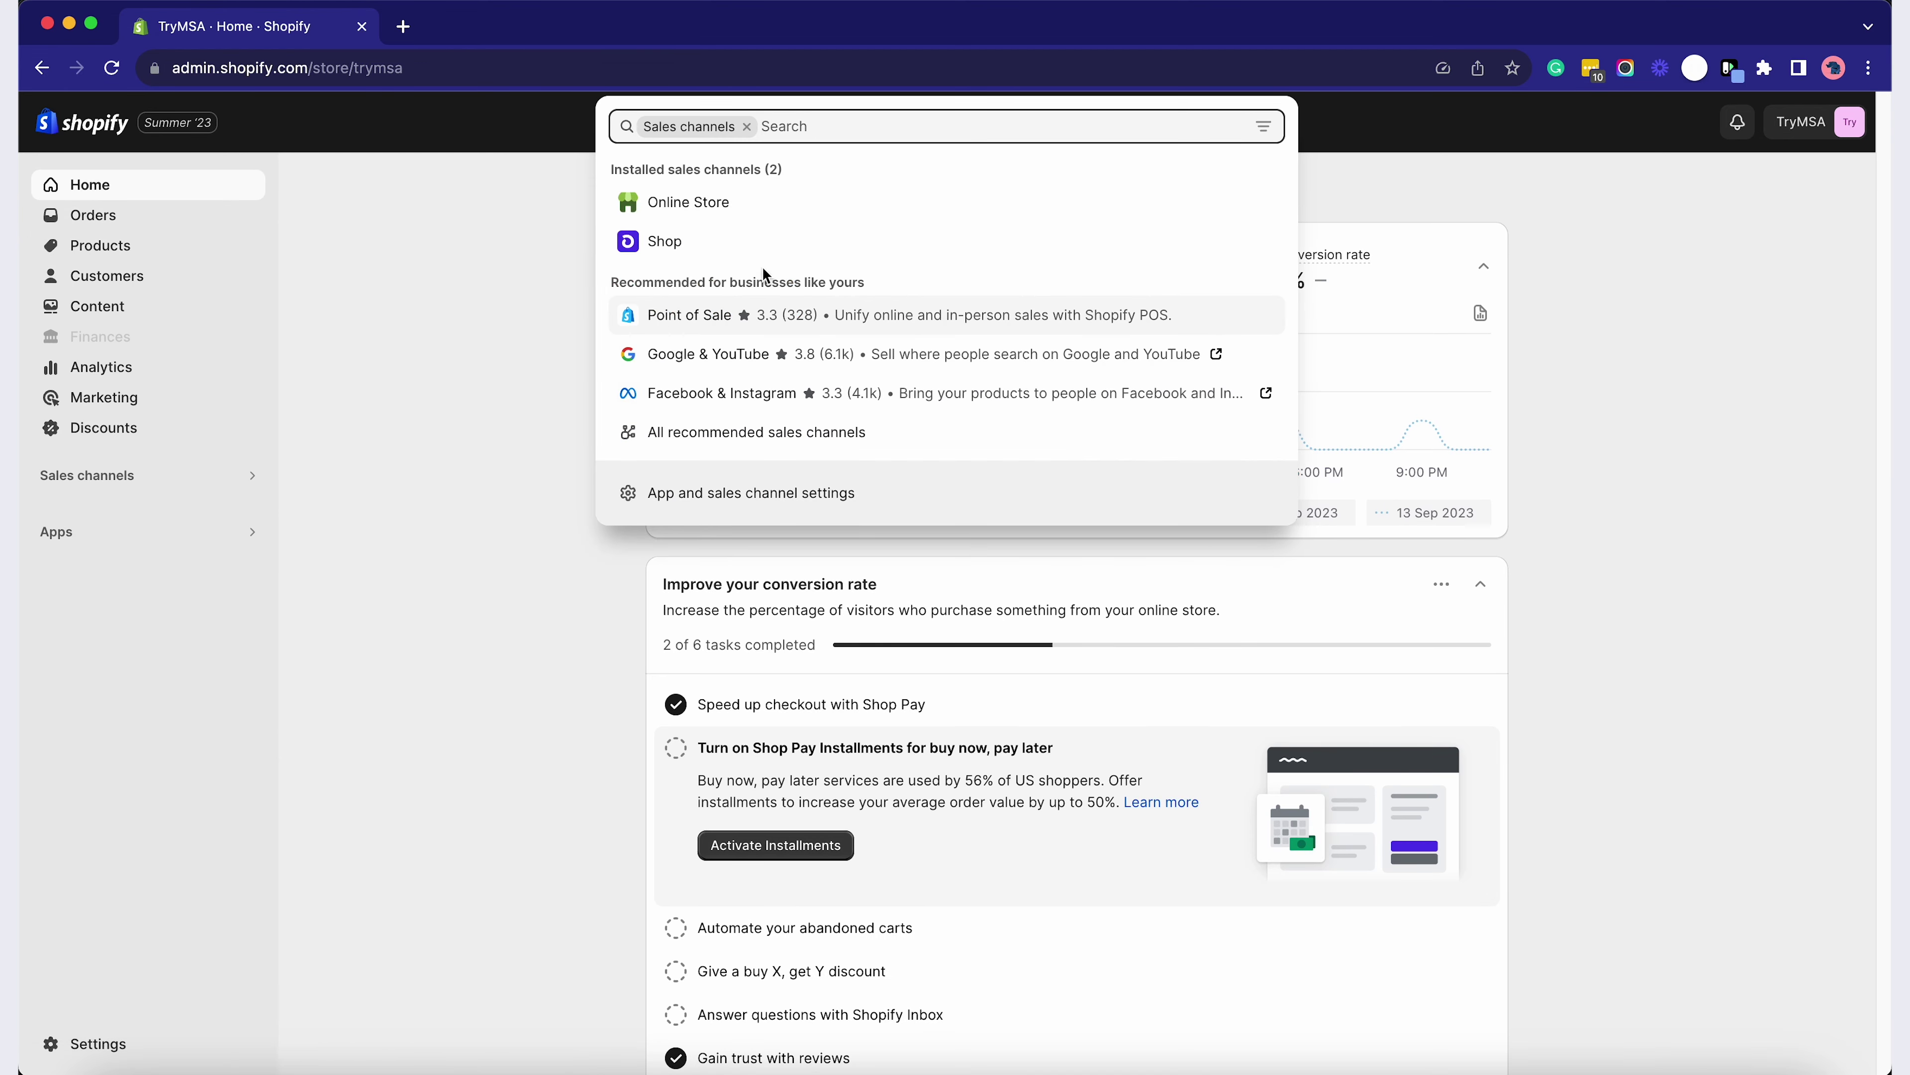
pyautogui.click(809, 210)
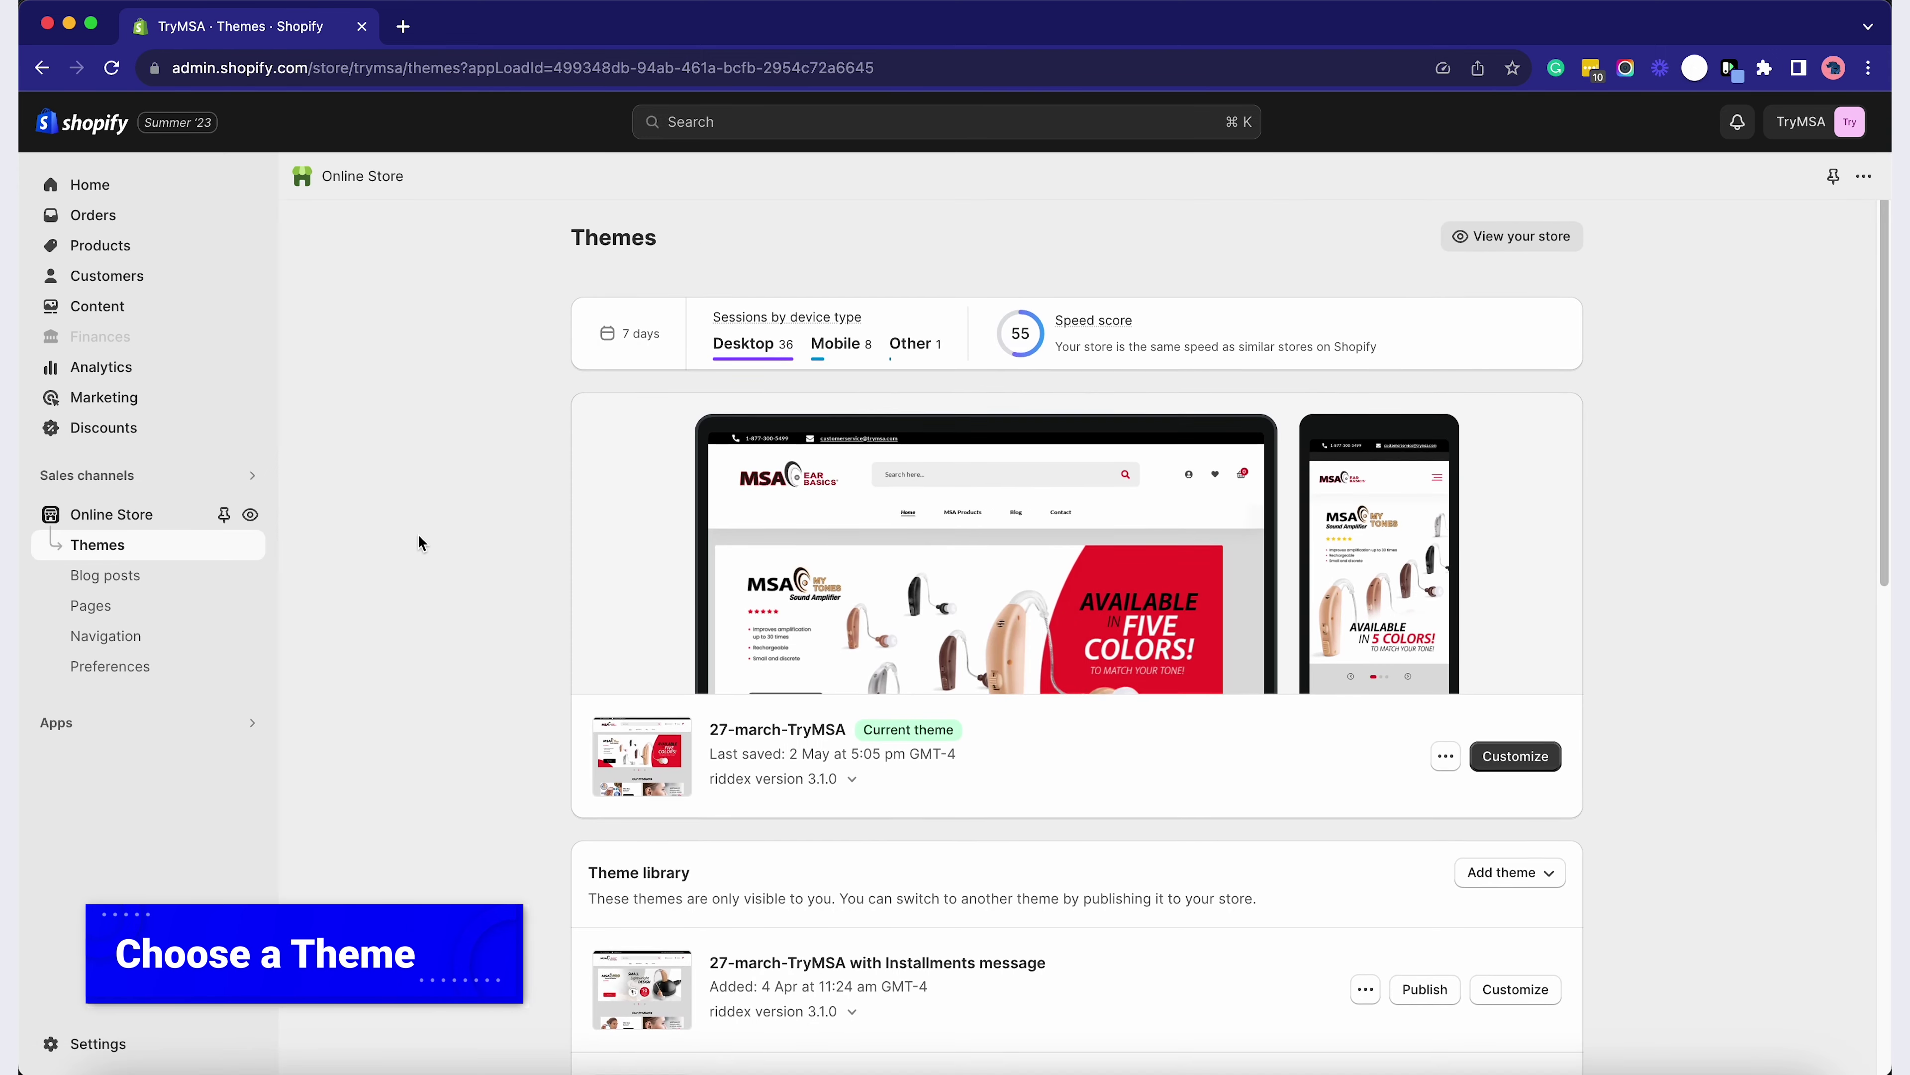
pyautogui.scroll(-10, 418, 532)
pyautogui.scroll(-5, 423, 560)
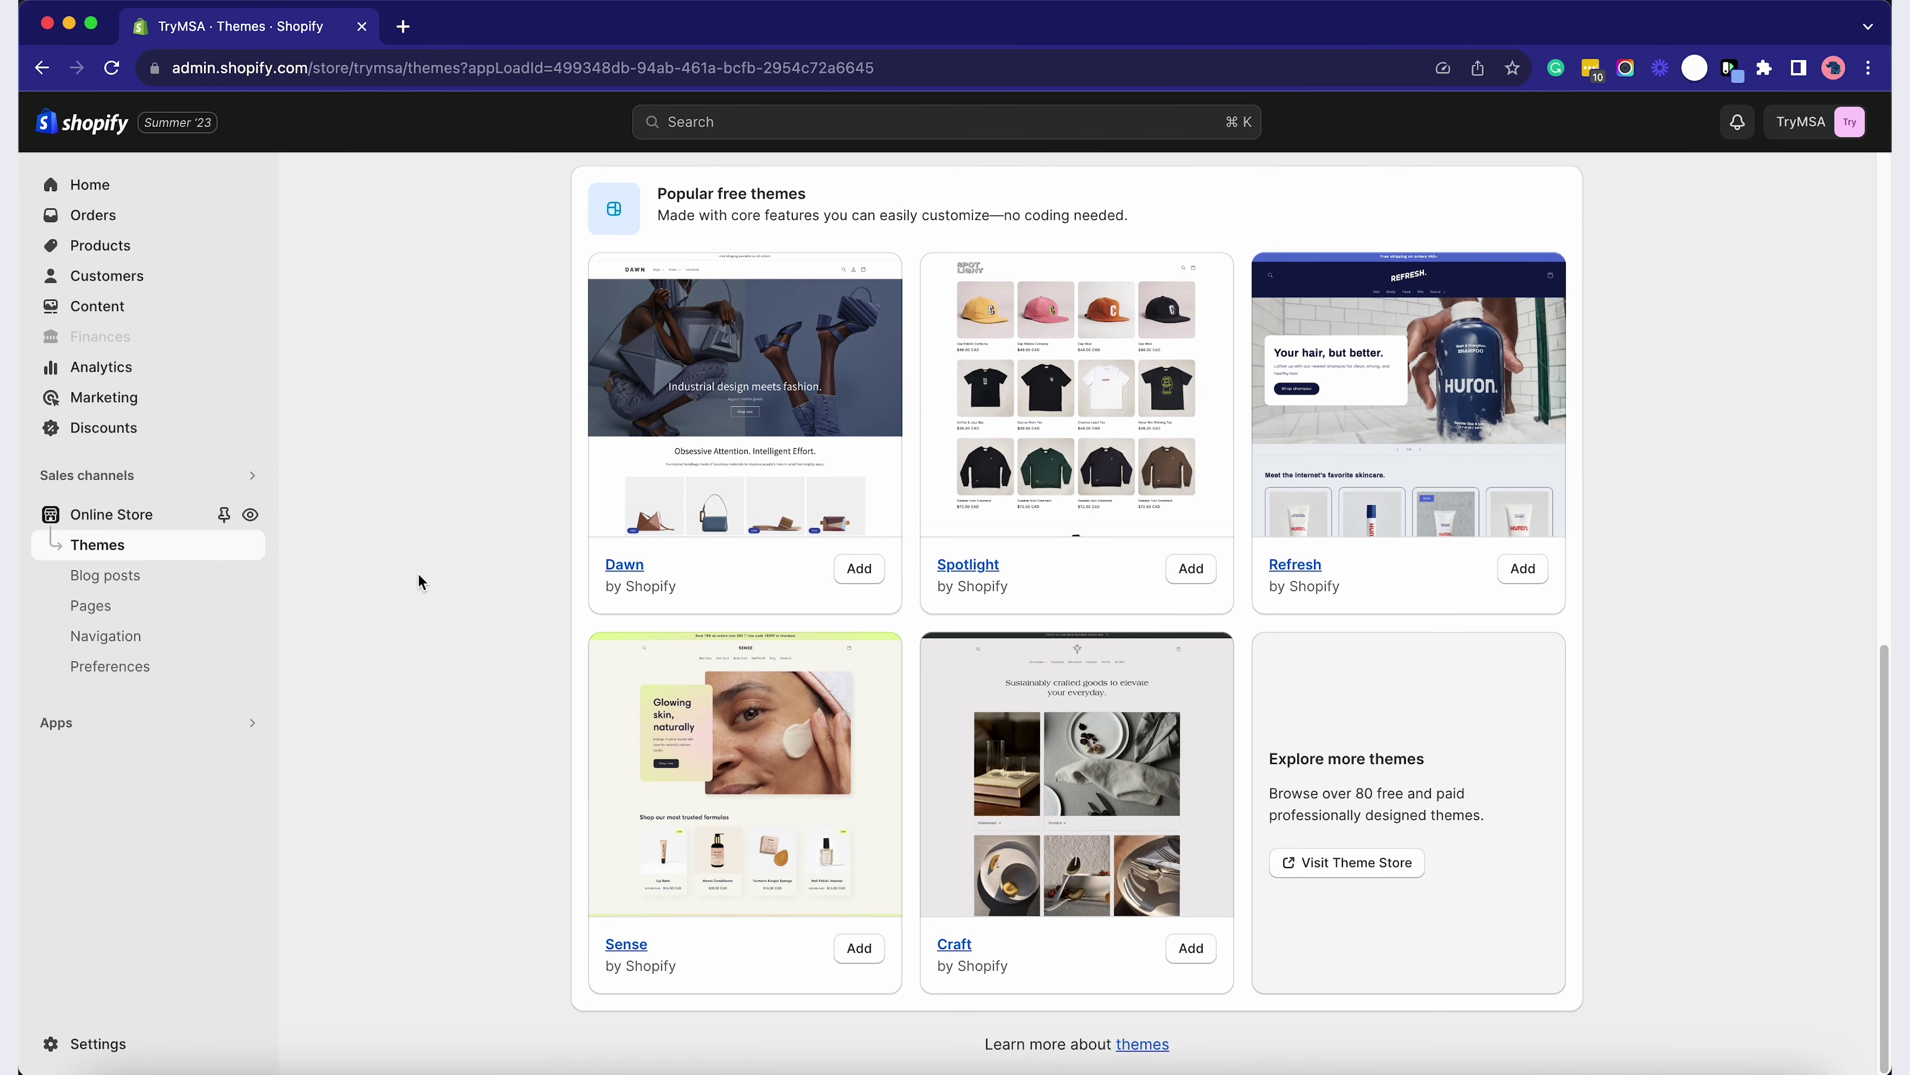
# Browse the Theme Store's 158-theme catalogue, then close its tab with Cmd+W
pyautogui.click(1354, 873)
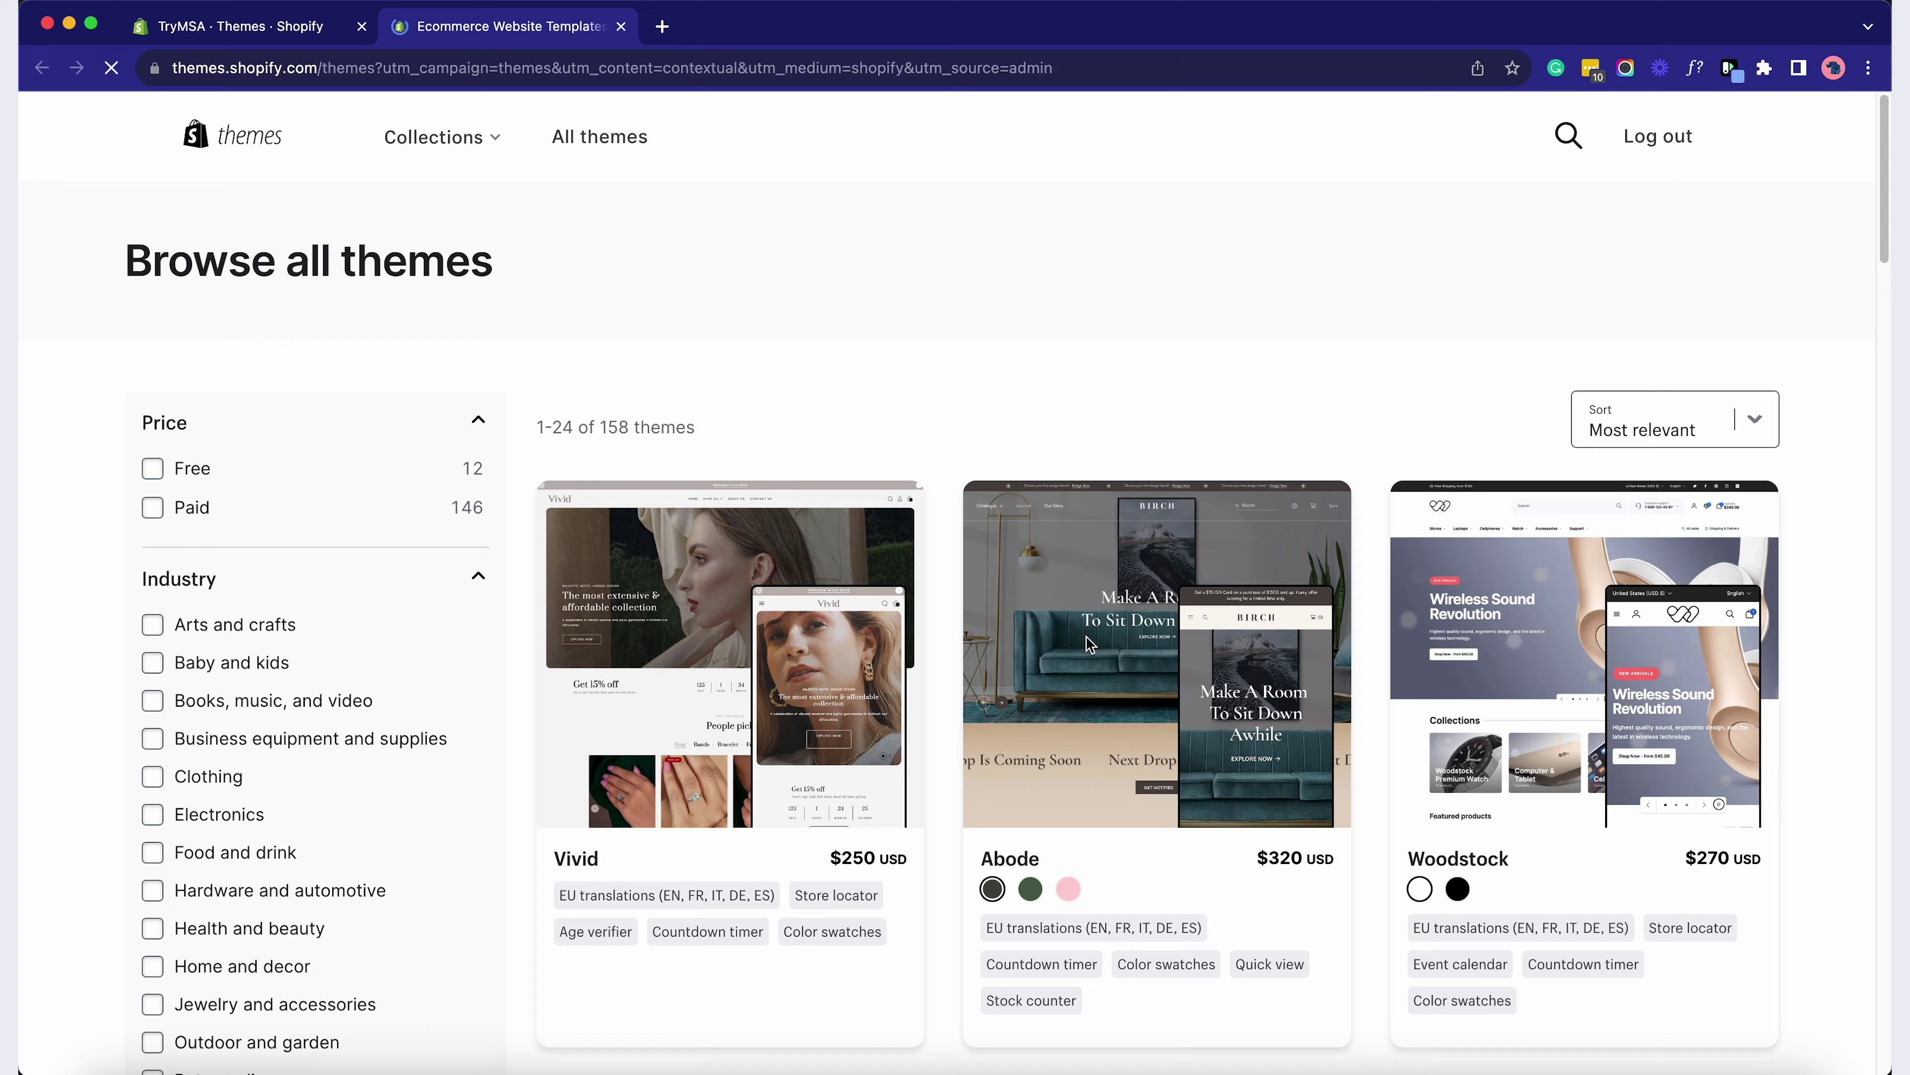
pyautogui.scroll(-8, 1429, 602)
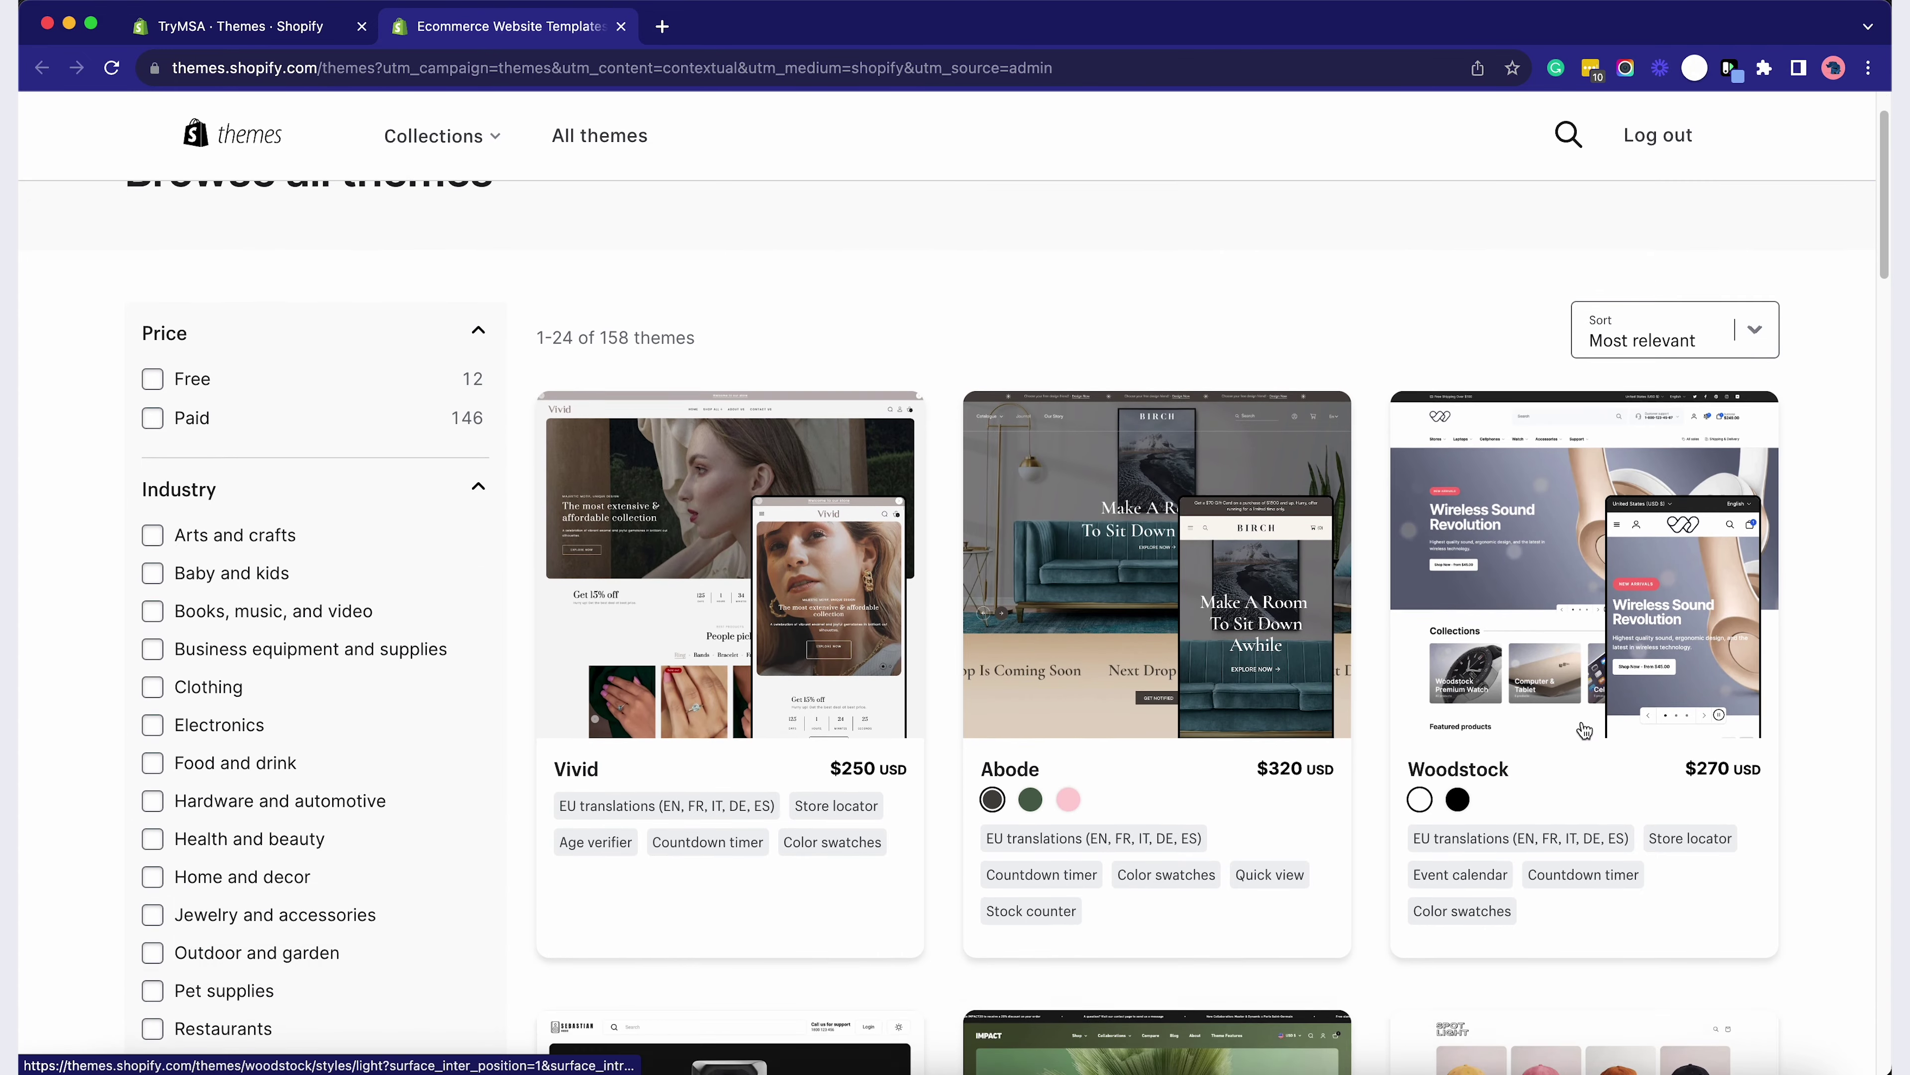
pyautogui.scroll(-18, 1258, 711)
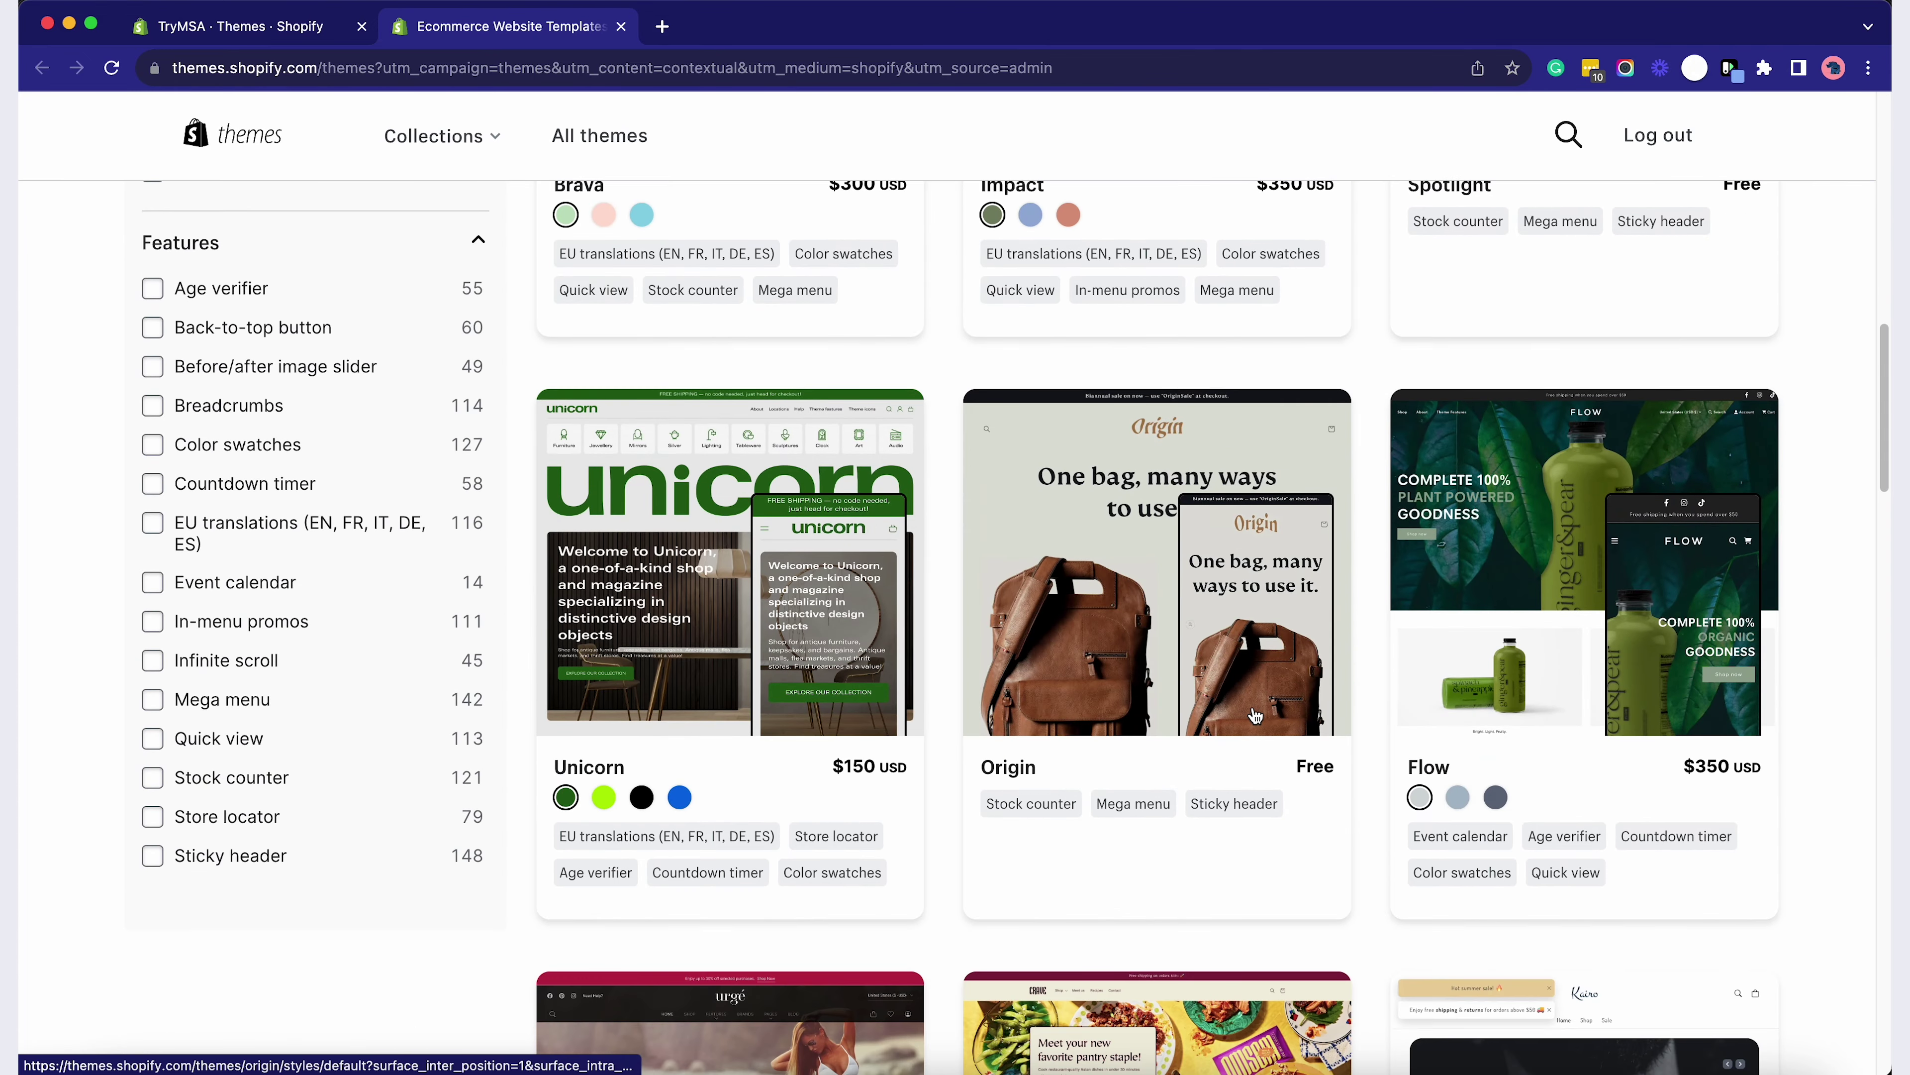
pyautogui.press('super+w')
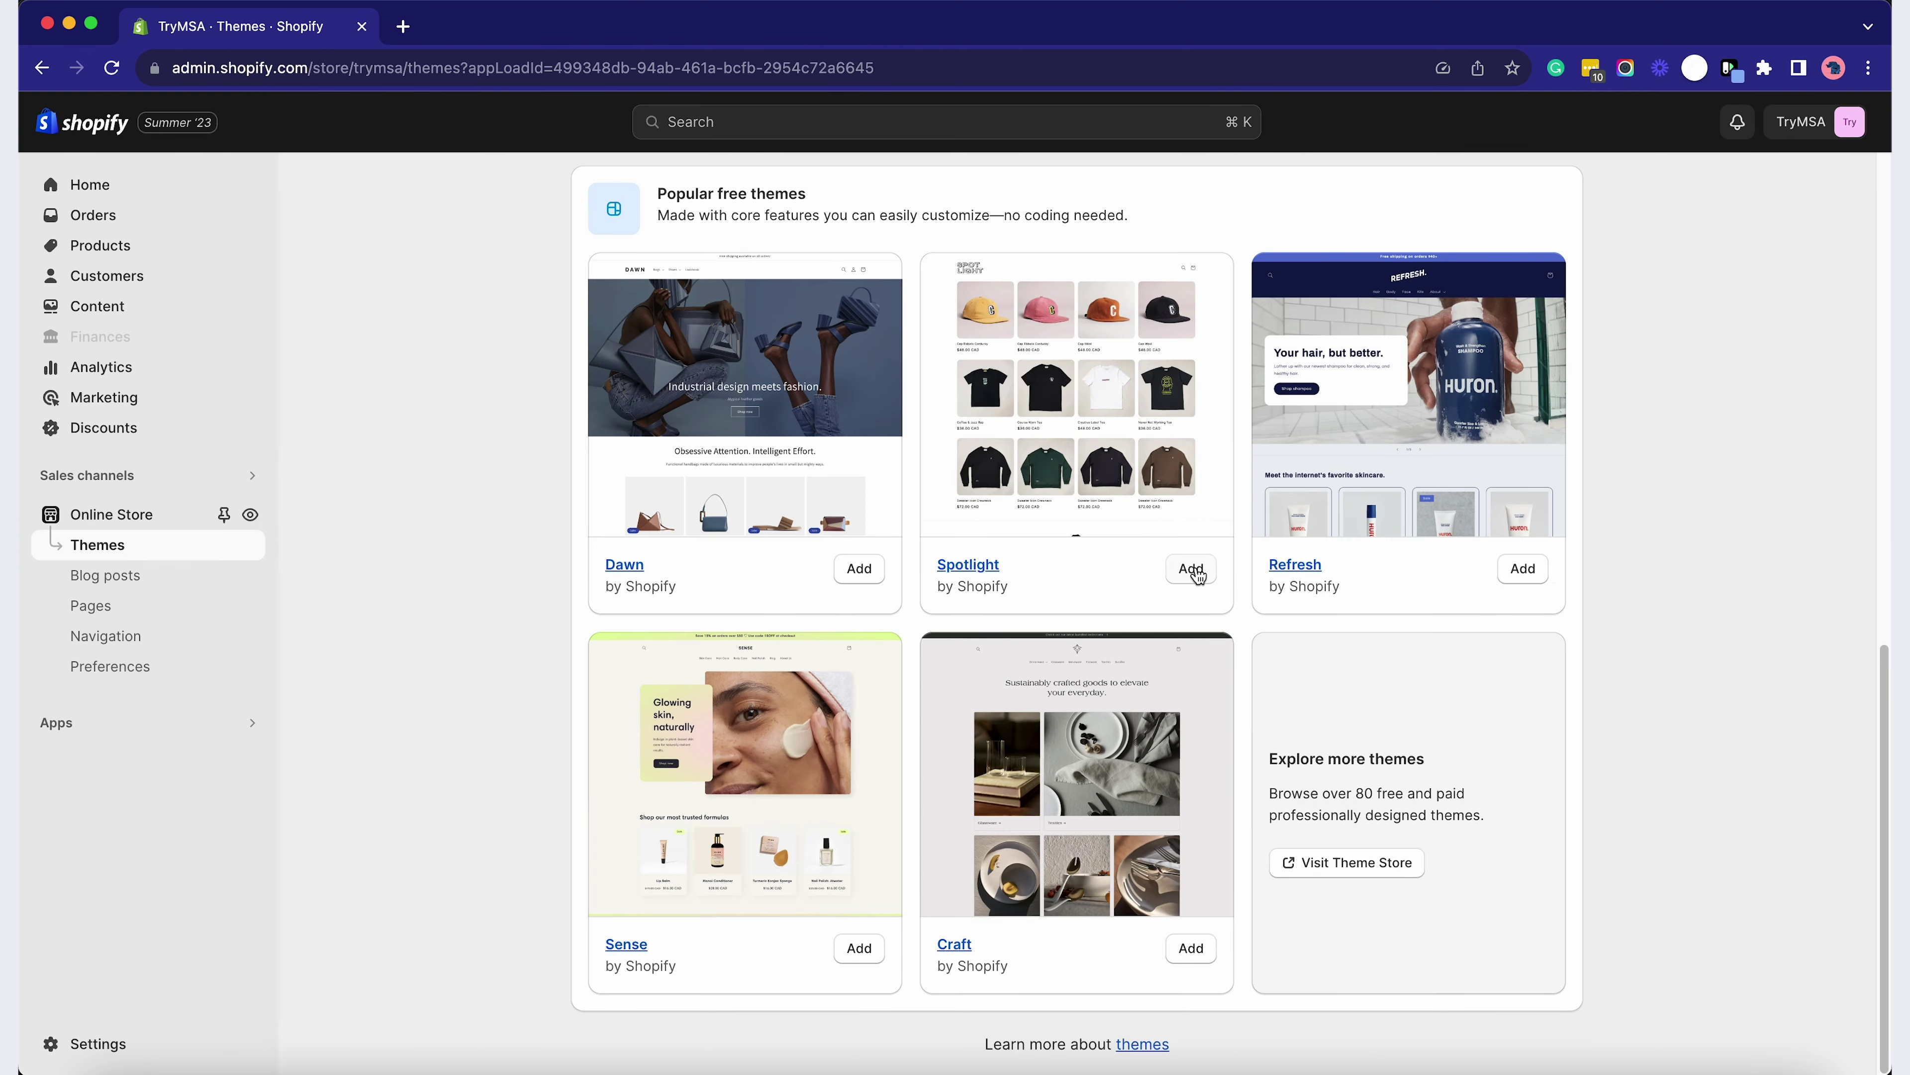
# Open the live 27-march-TryMSA theme in the editor on its Home page template
pyautogui.scroll(15, 1632, 624)
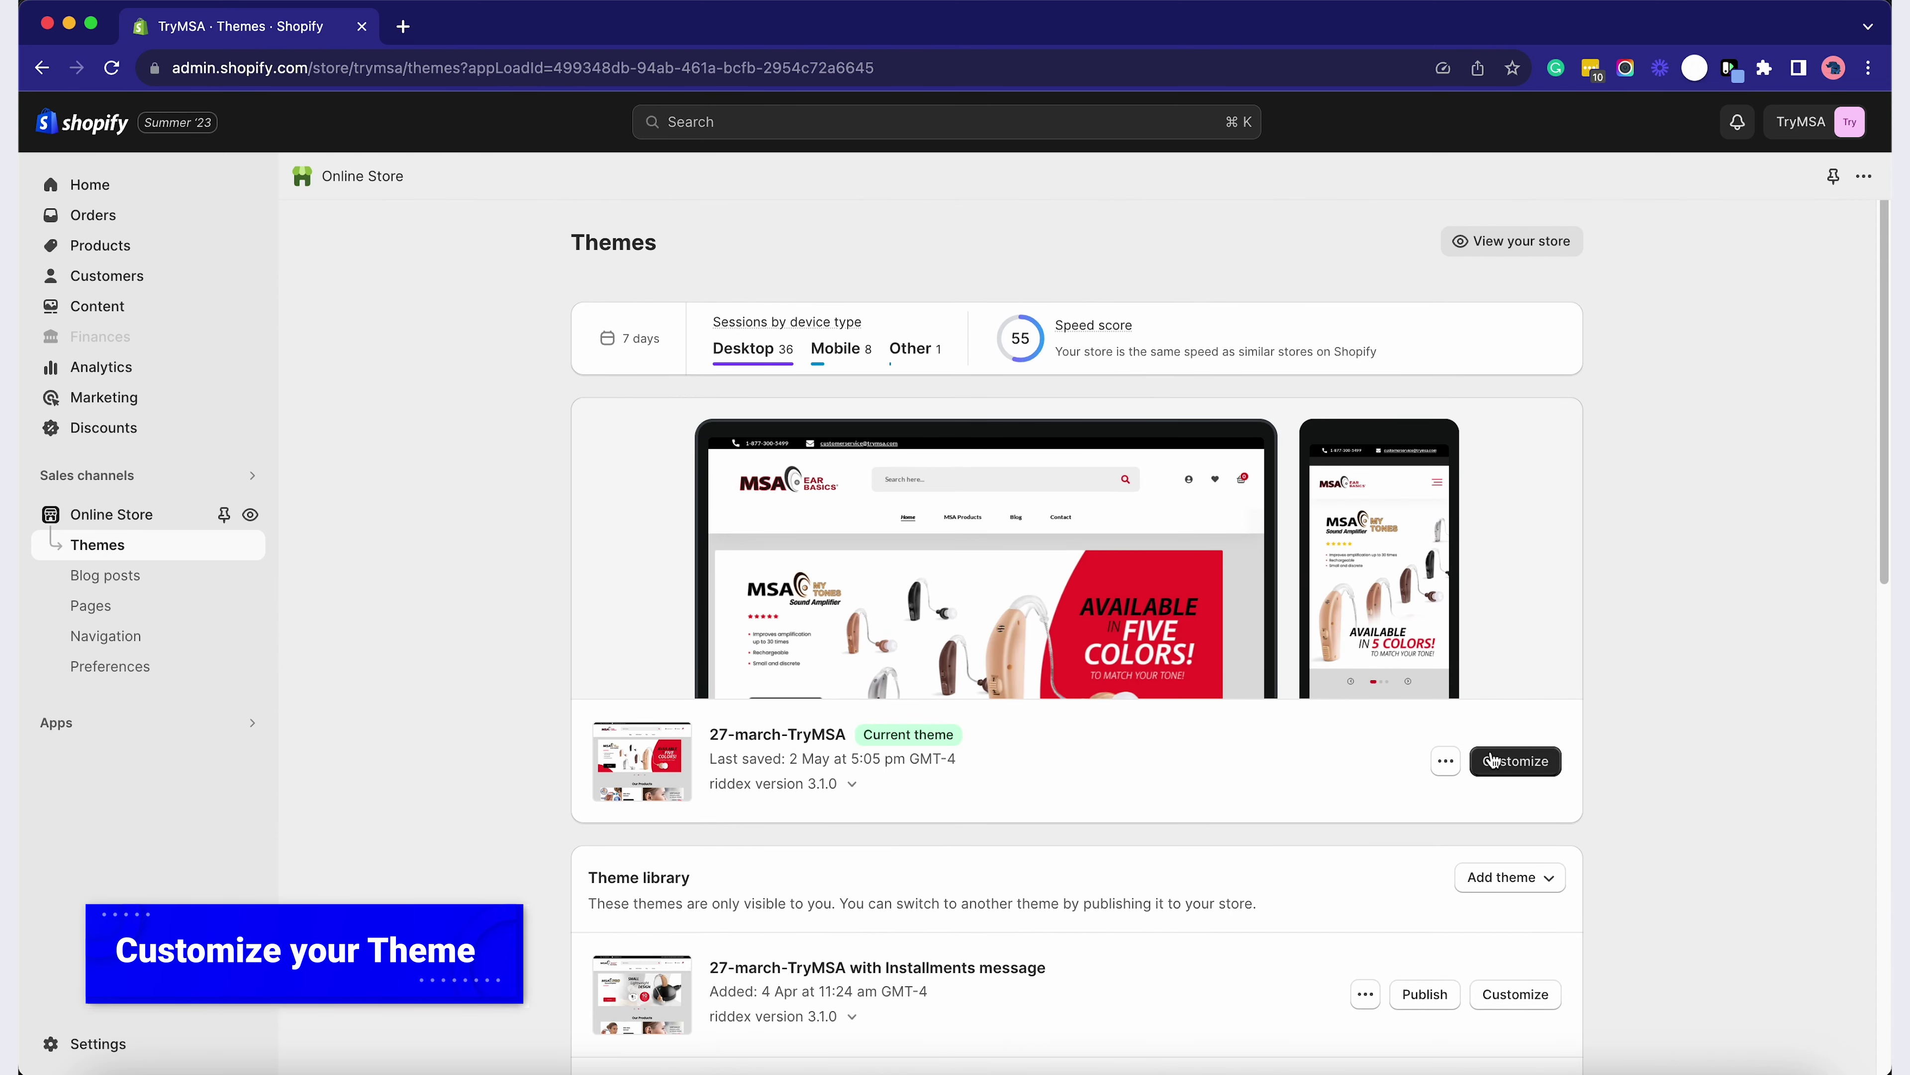
pyautogui.click(1503, 760)
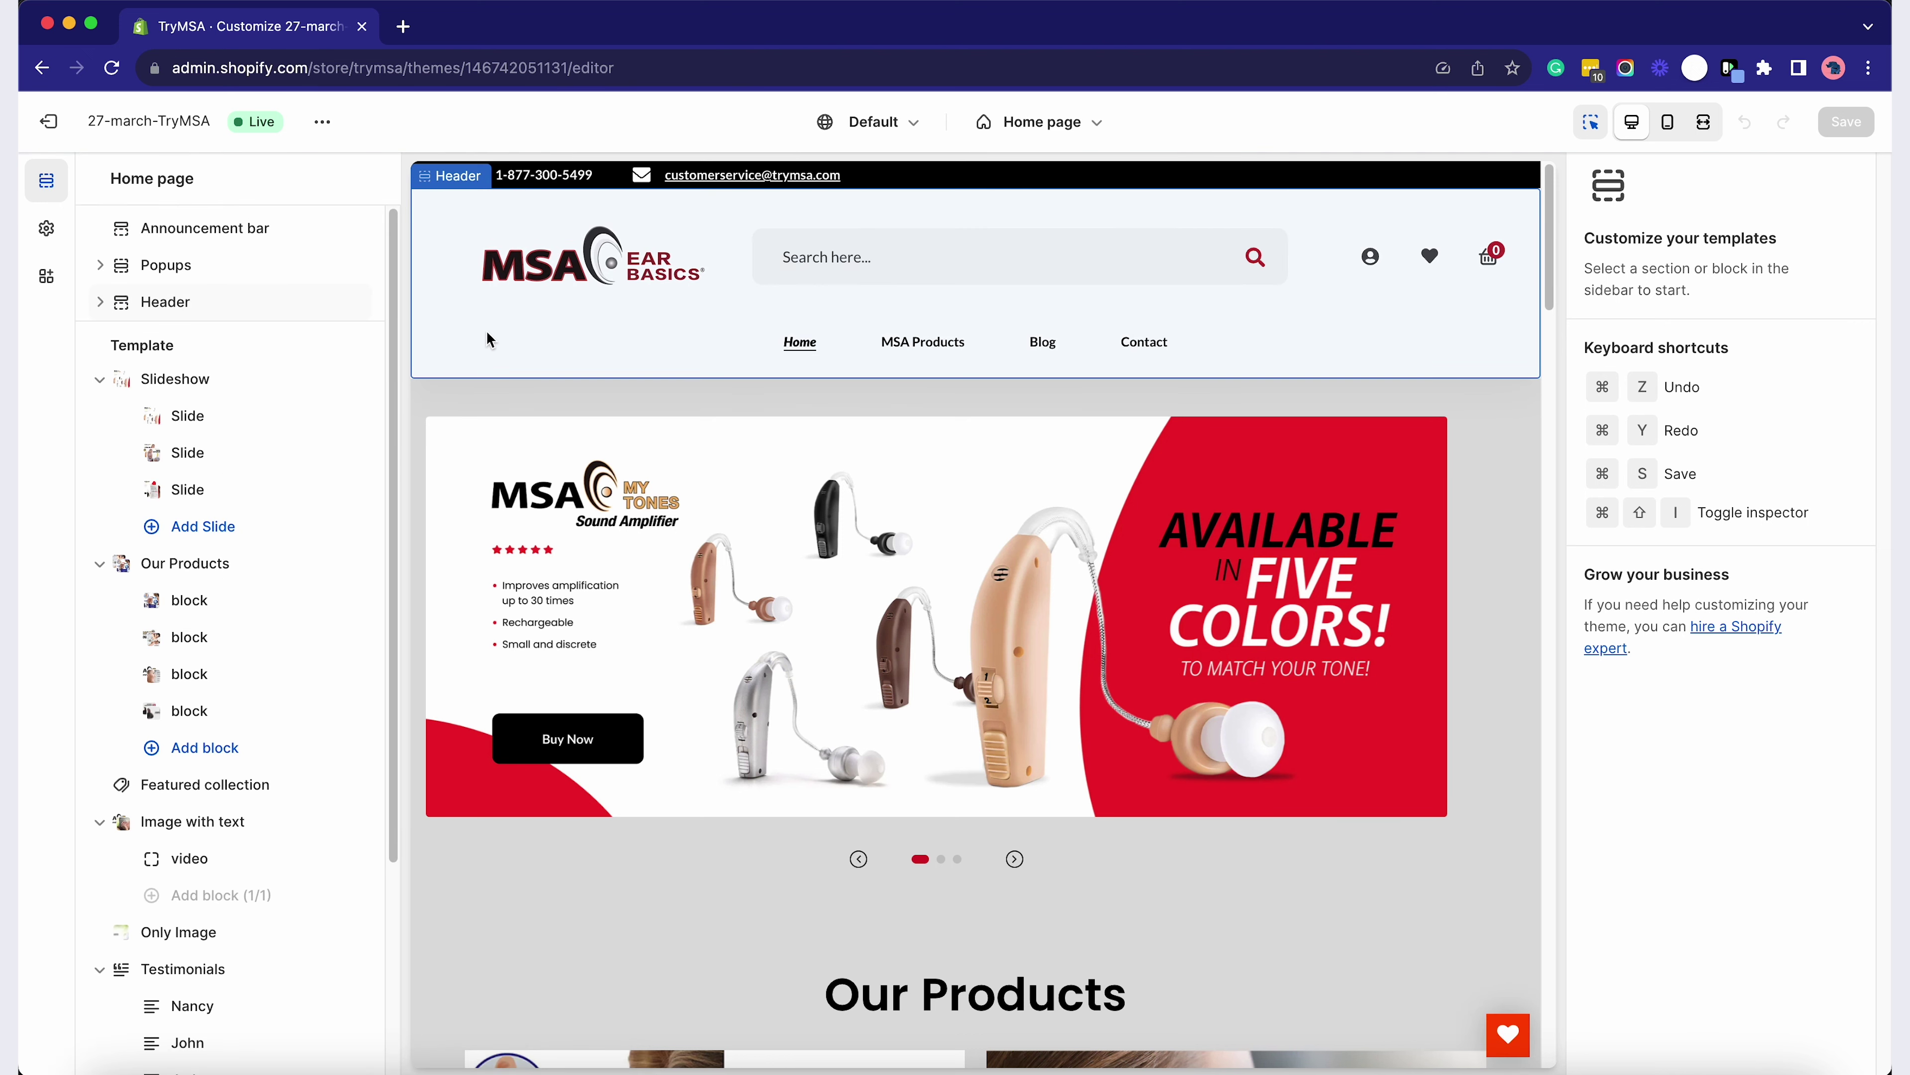
# Review the theme's Colors settings, then open the Header section showing the mas_logo-2 logo
pyautogui.click(43, 225)
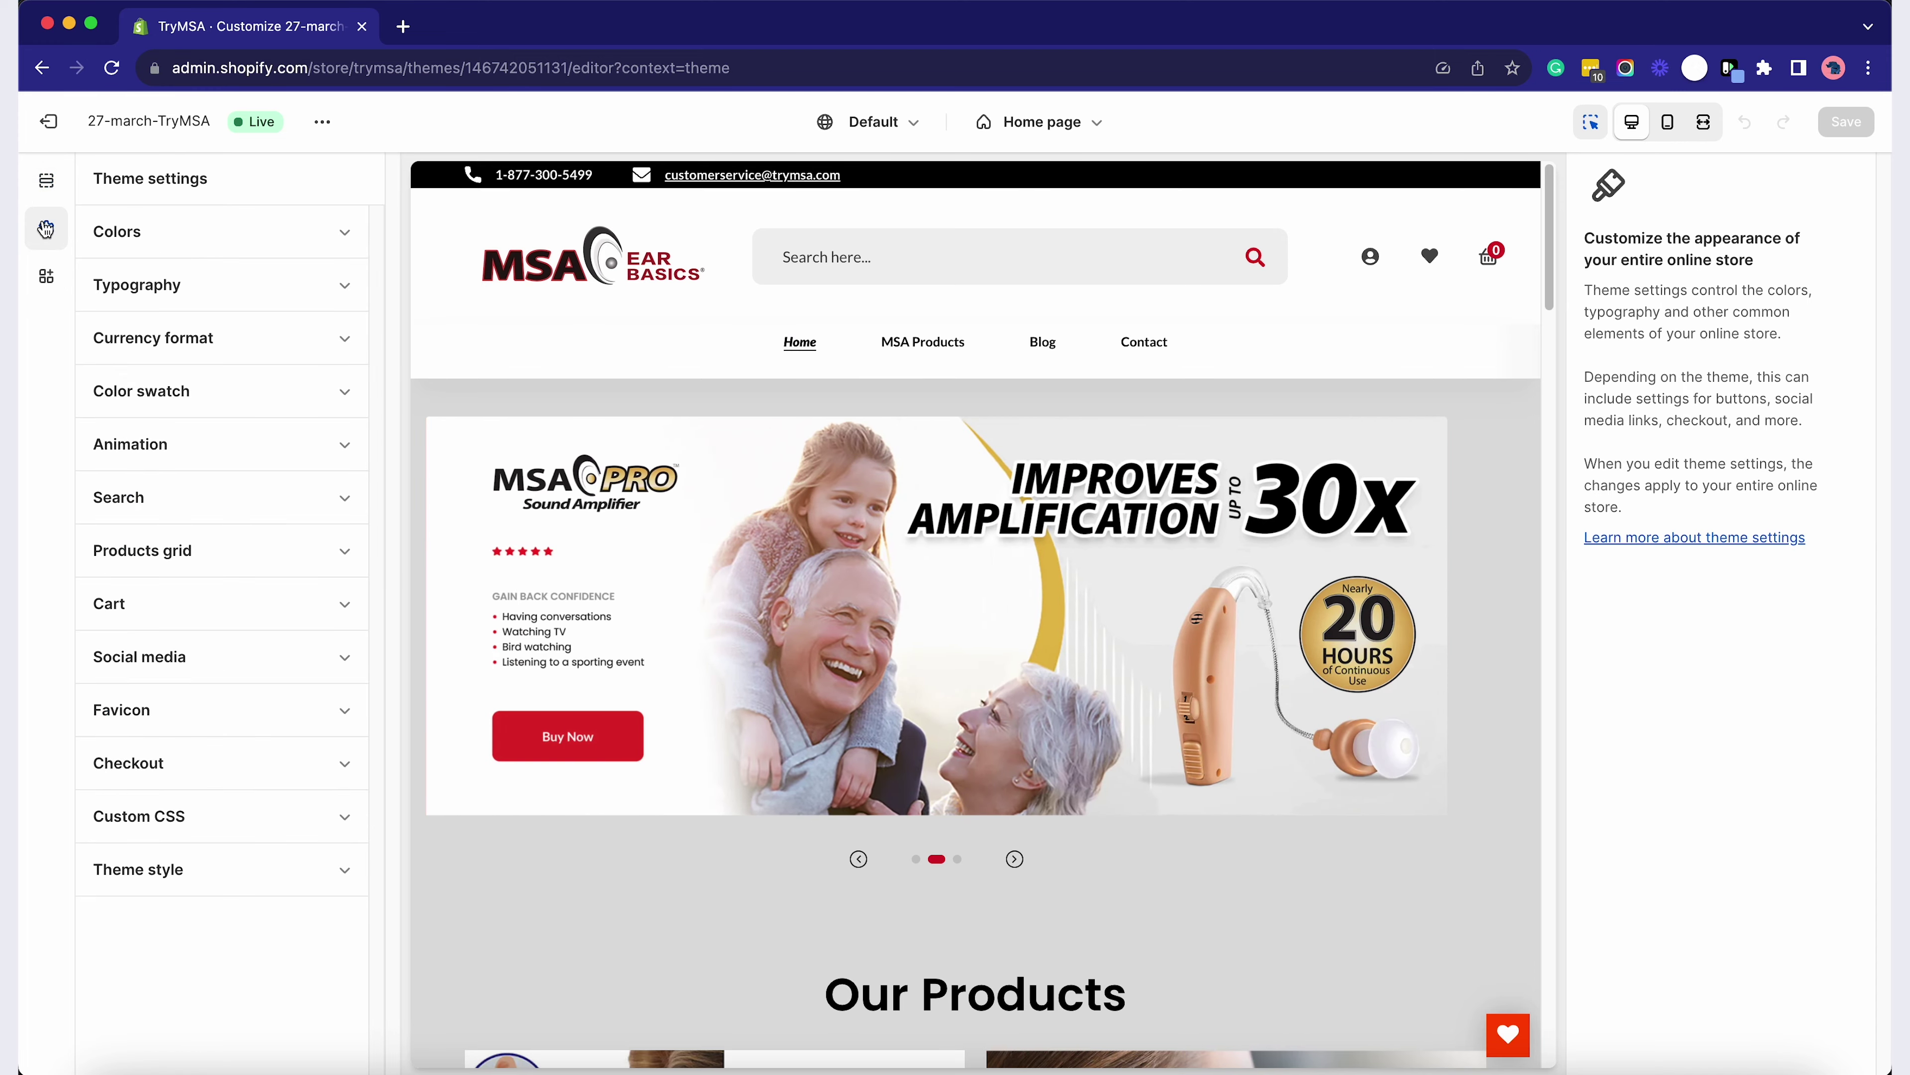
pyautogui.click(328, 241)
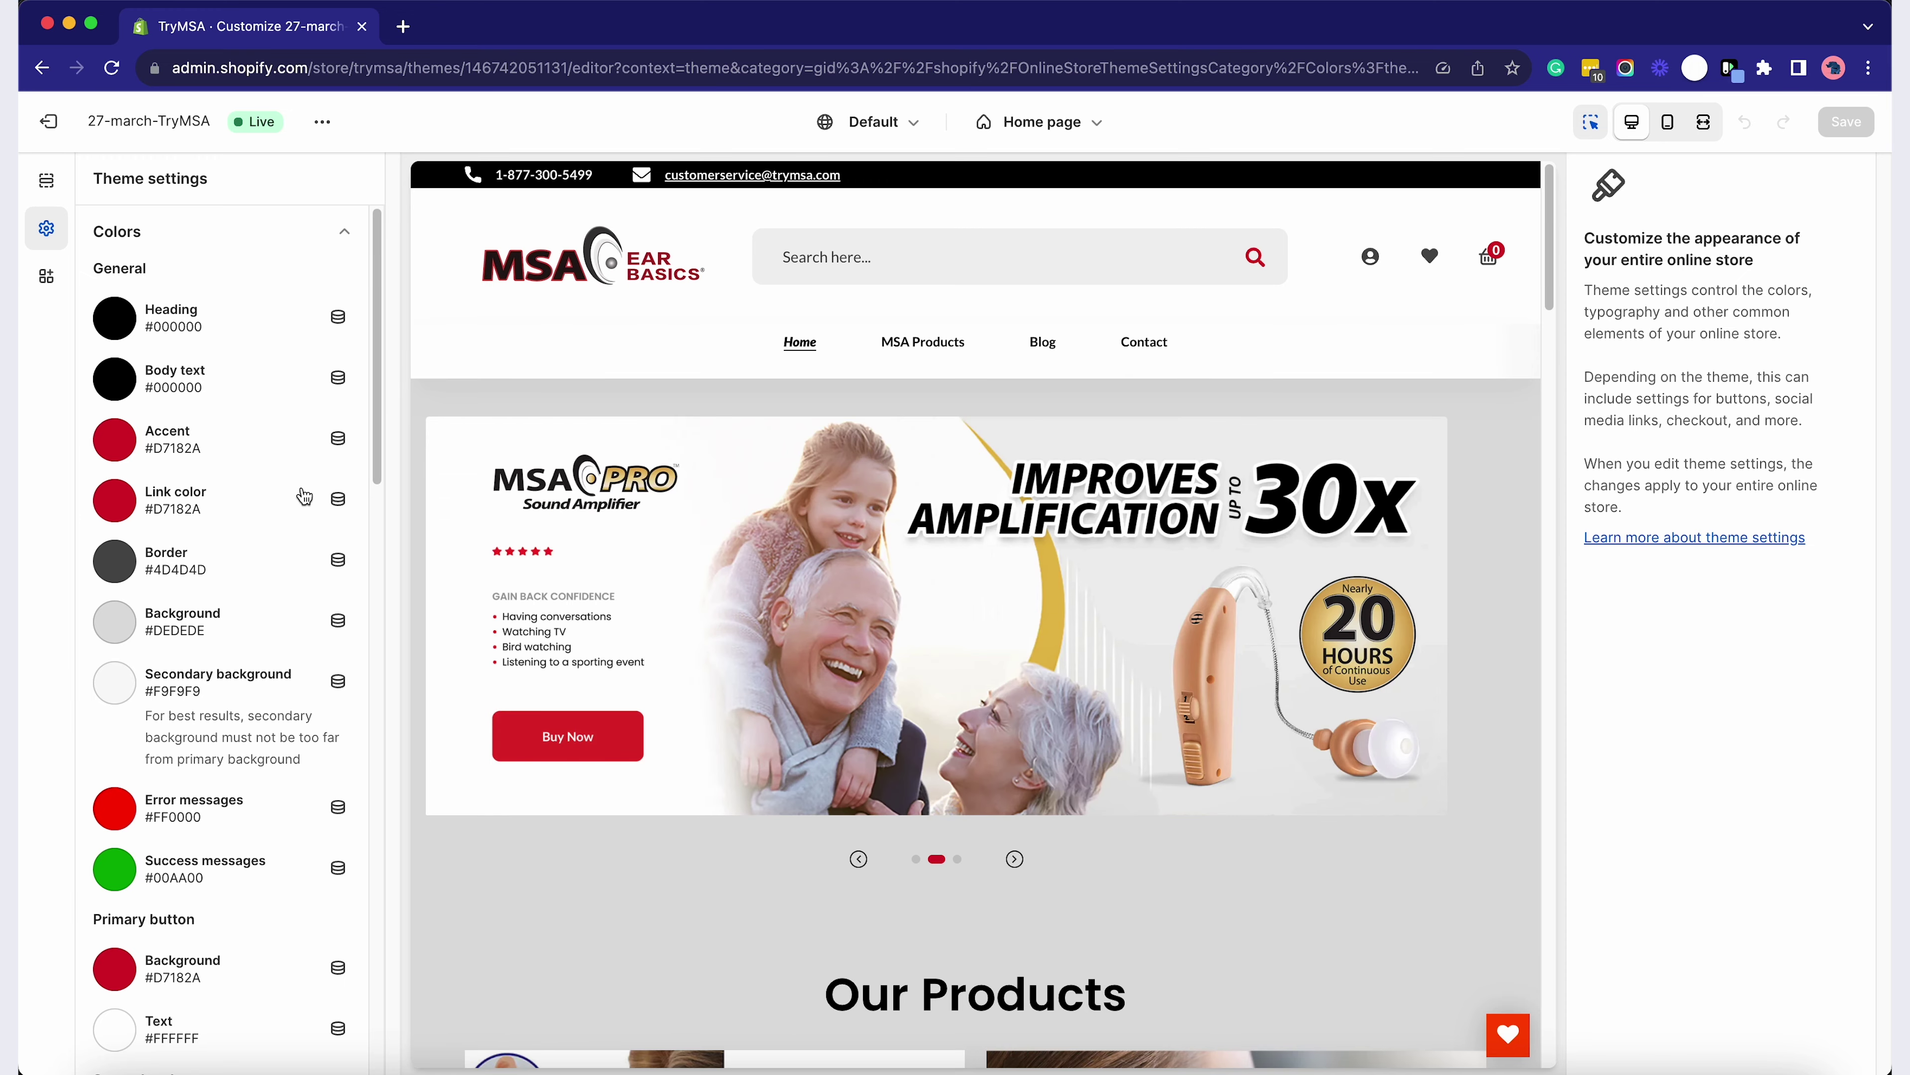
pyautogui.click(46, 180)
pyautogui.click(184, 307)
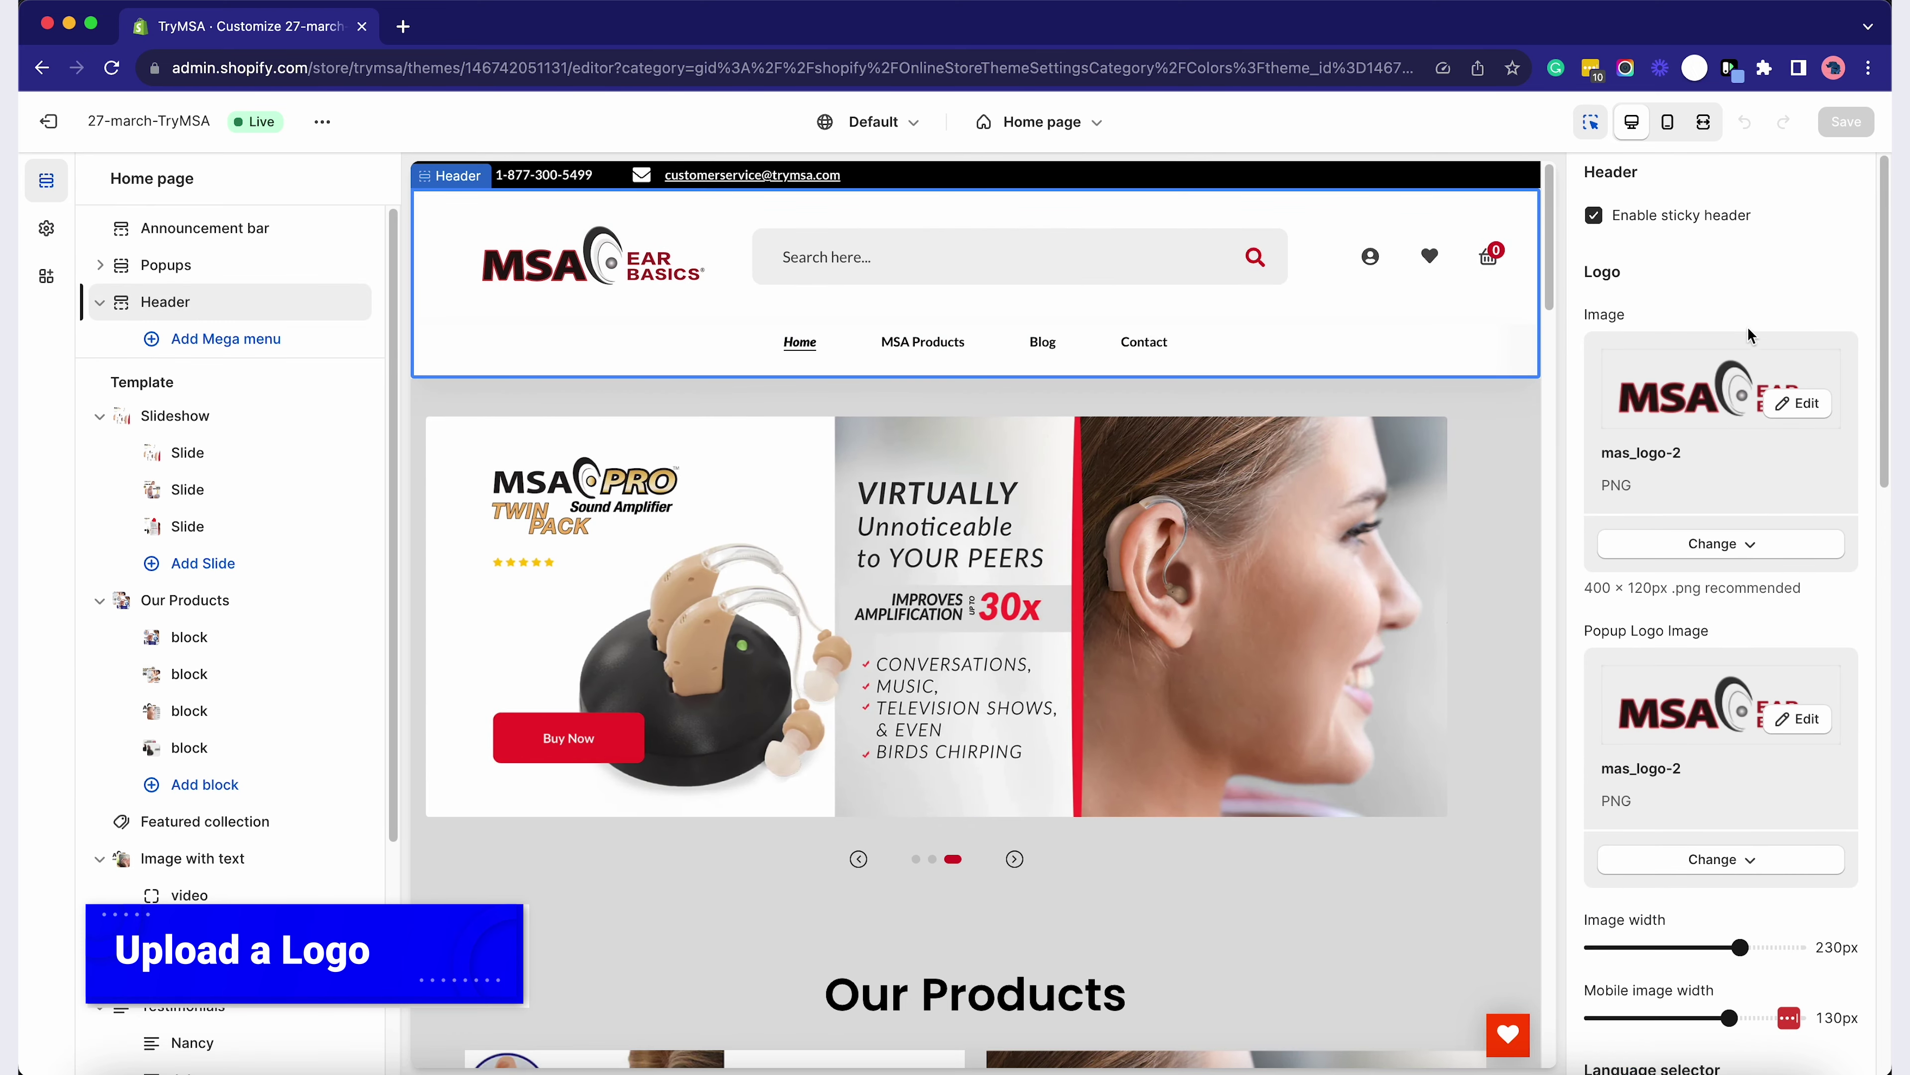
# Check the logo's Change options, then view the Slideshow and Our Products section settings
pyautogui.click(1741, 545)
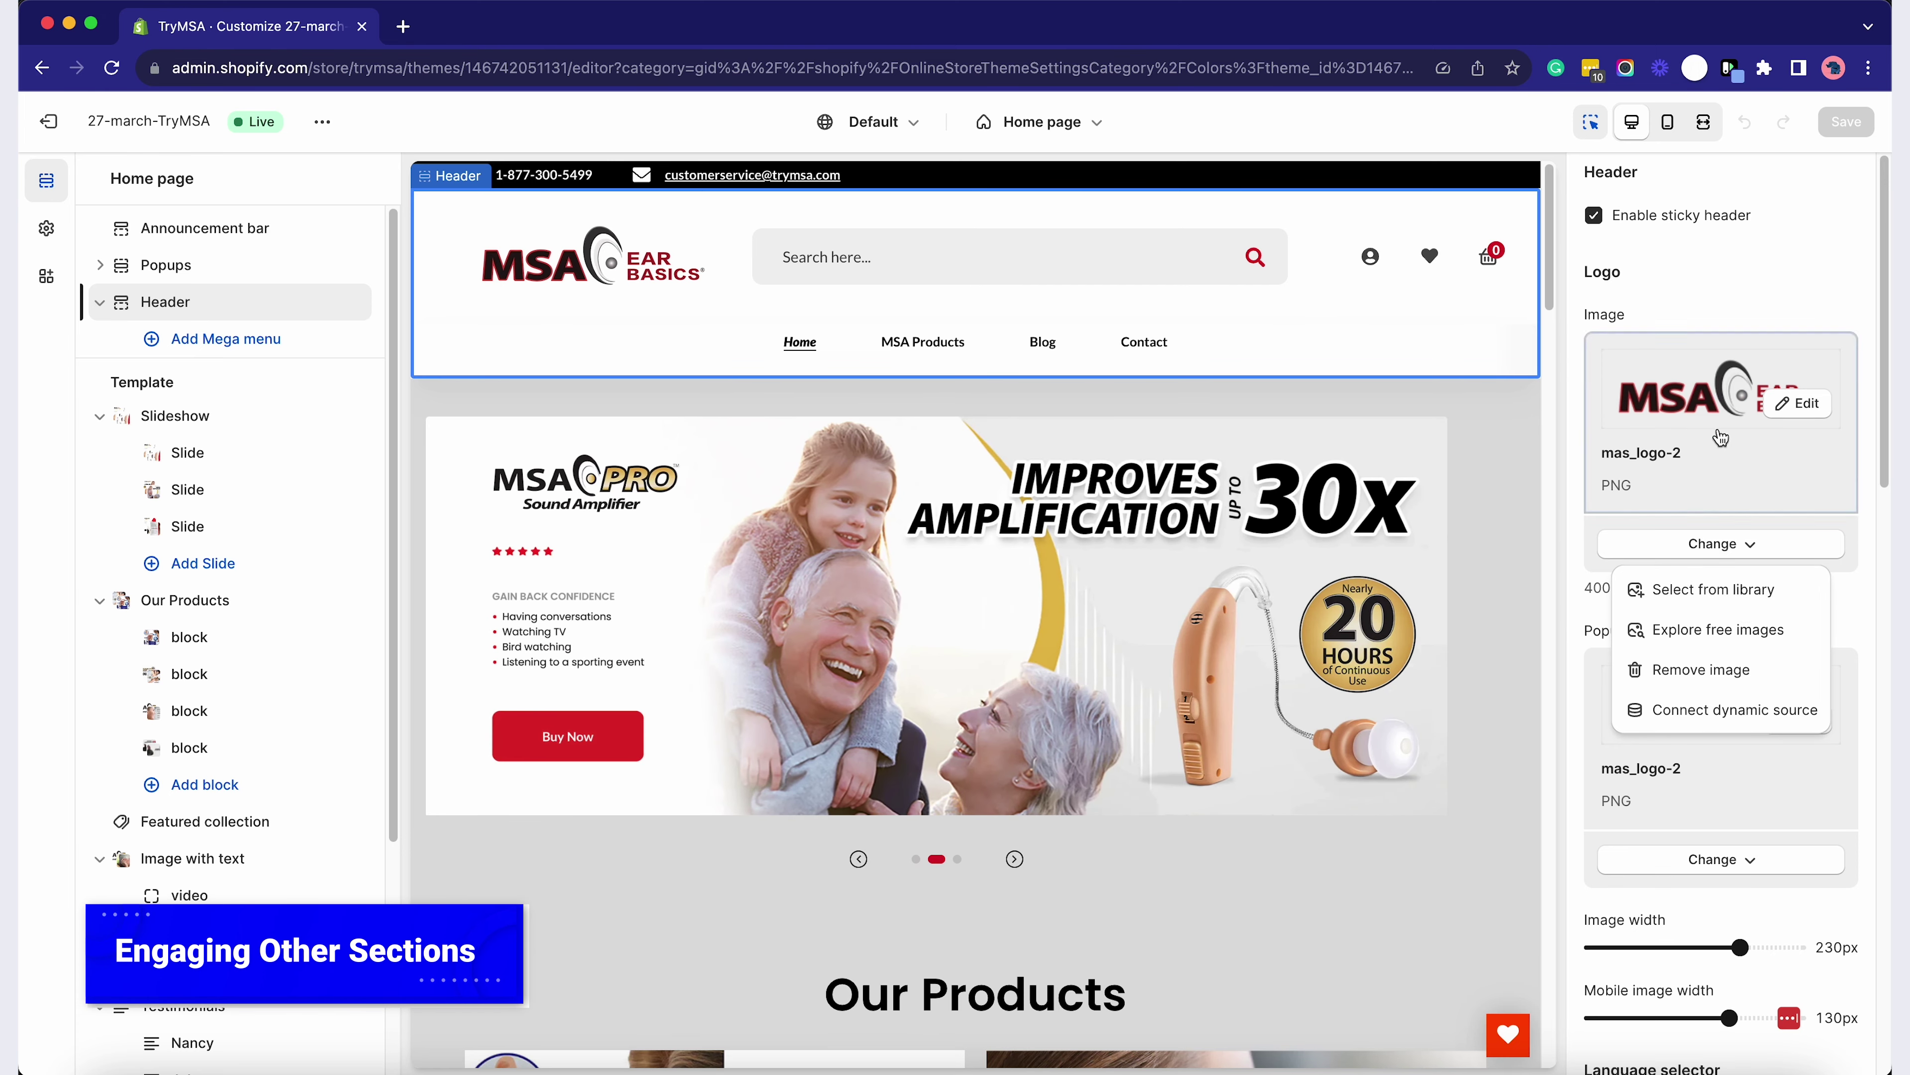
pyautogui.click(174, 416)
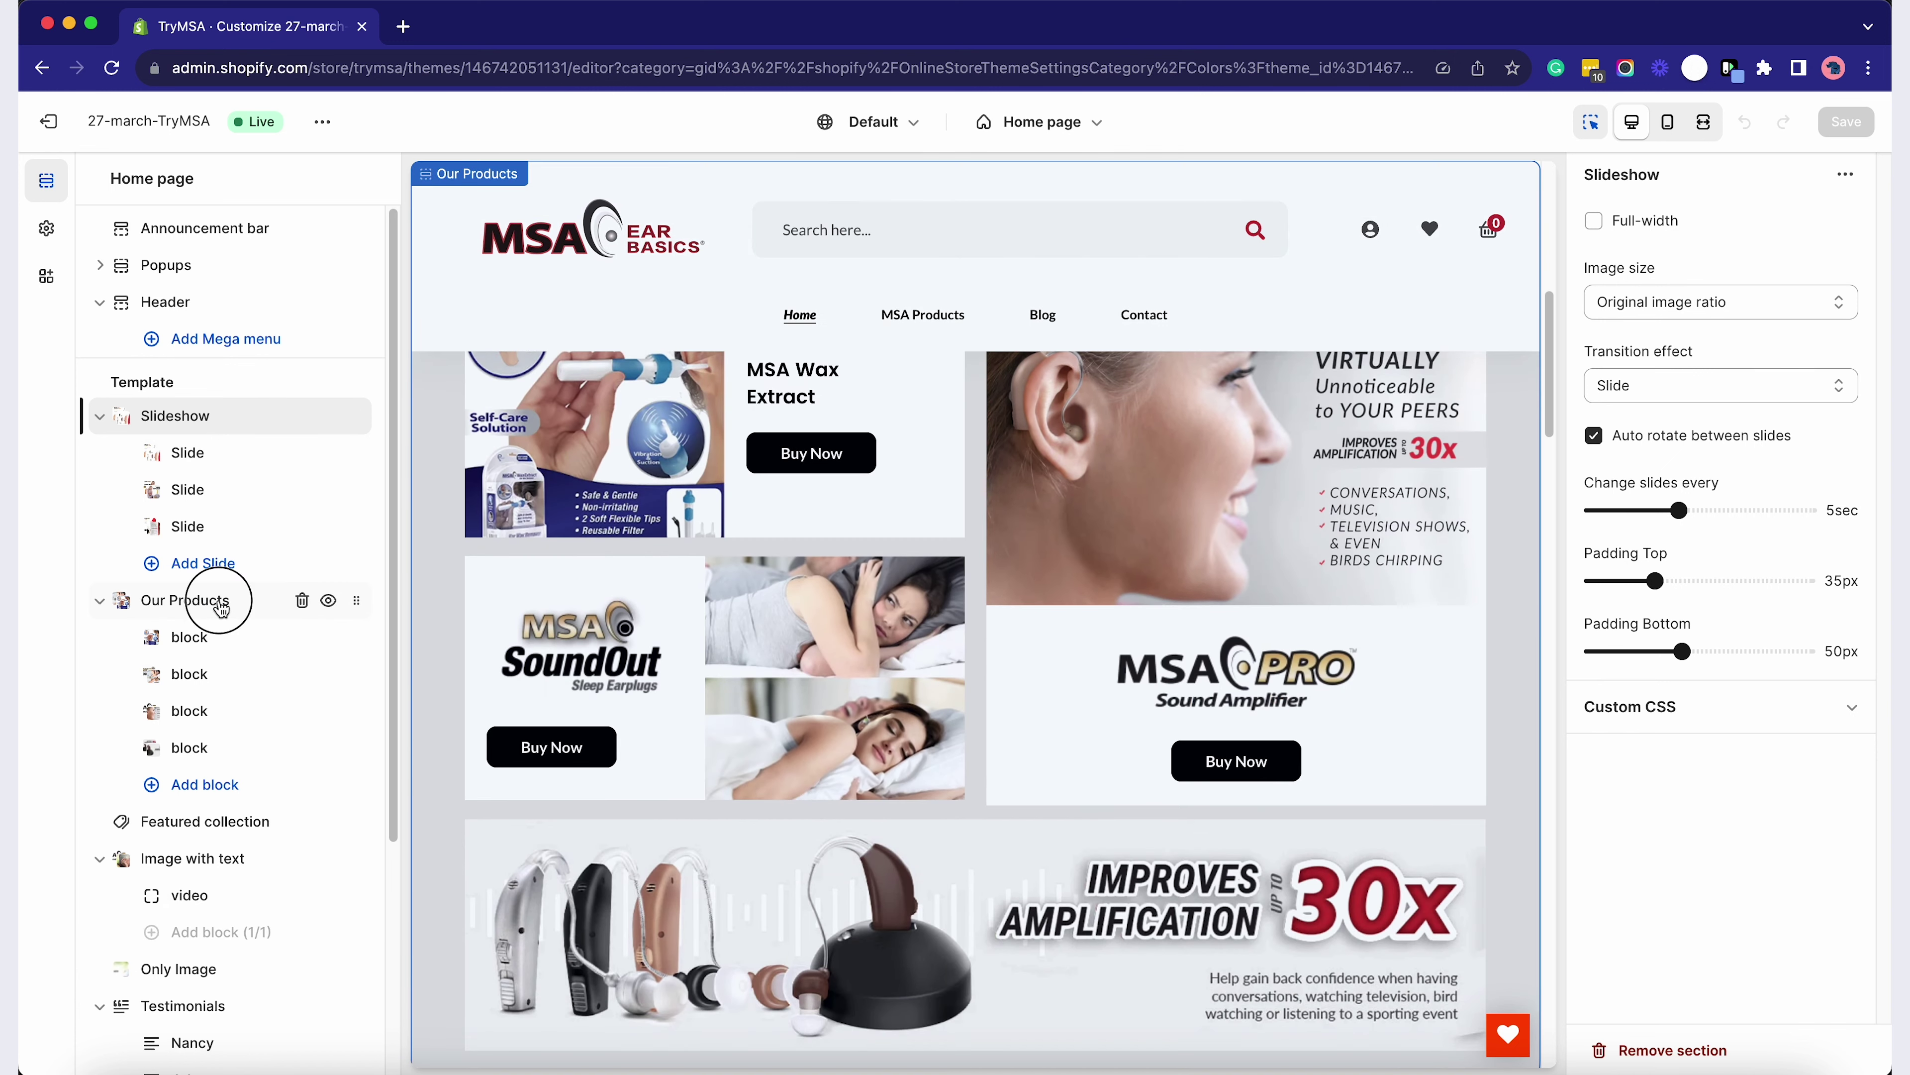
pyautogui.click(253, 614)
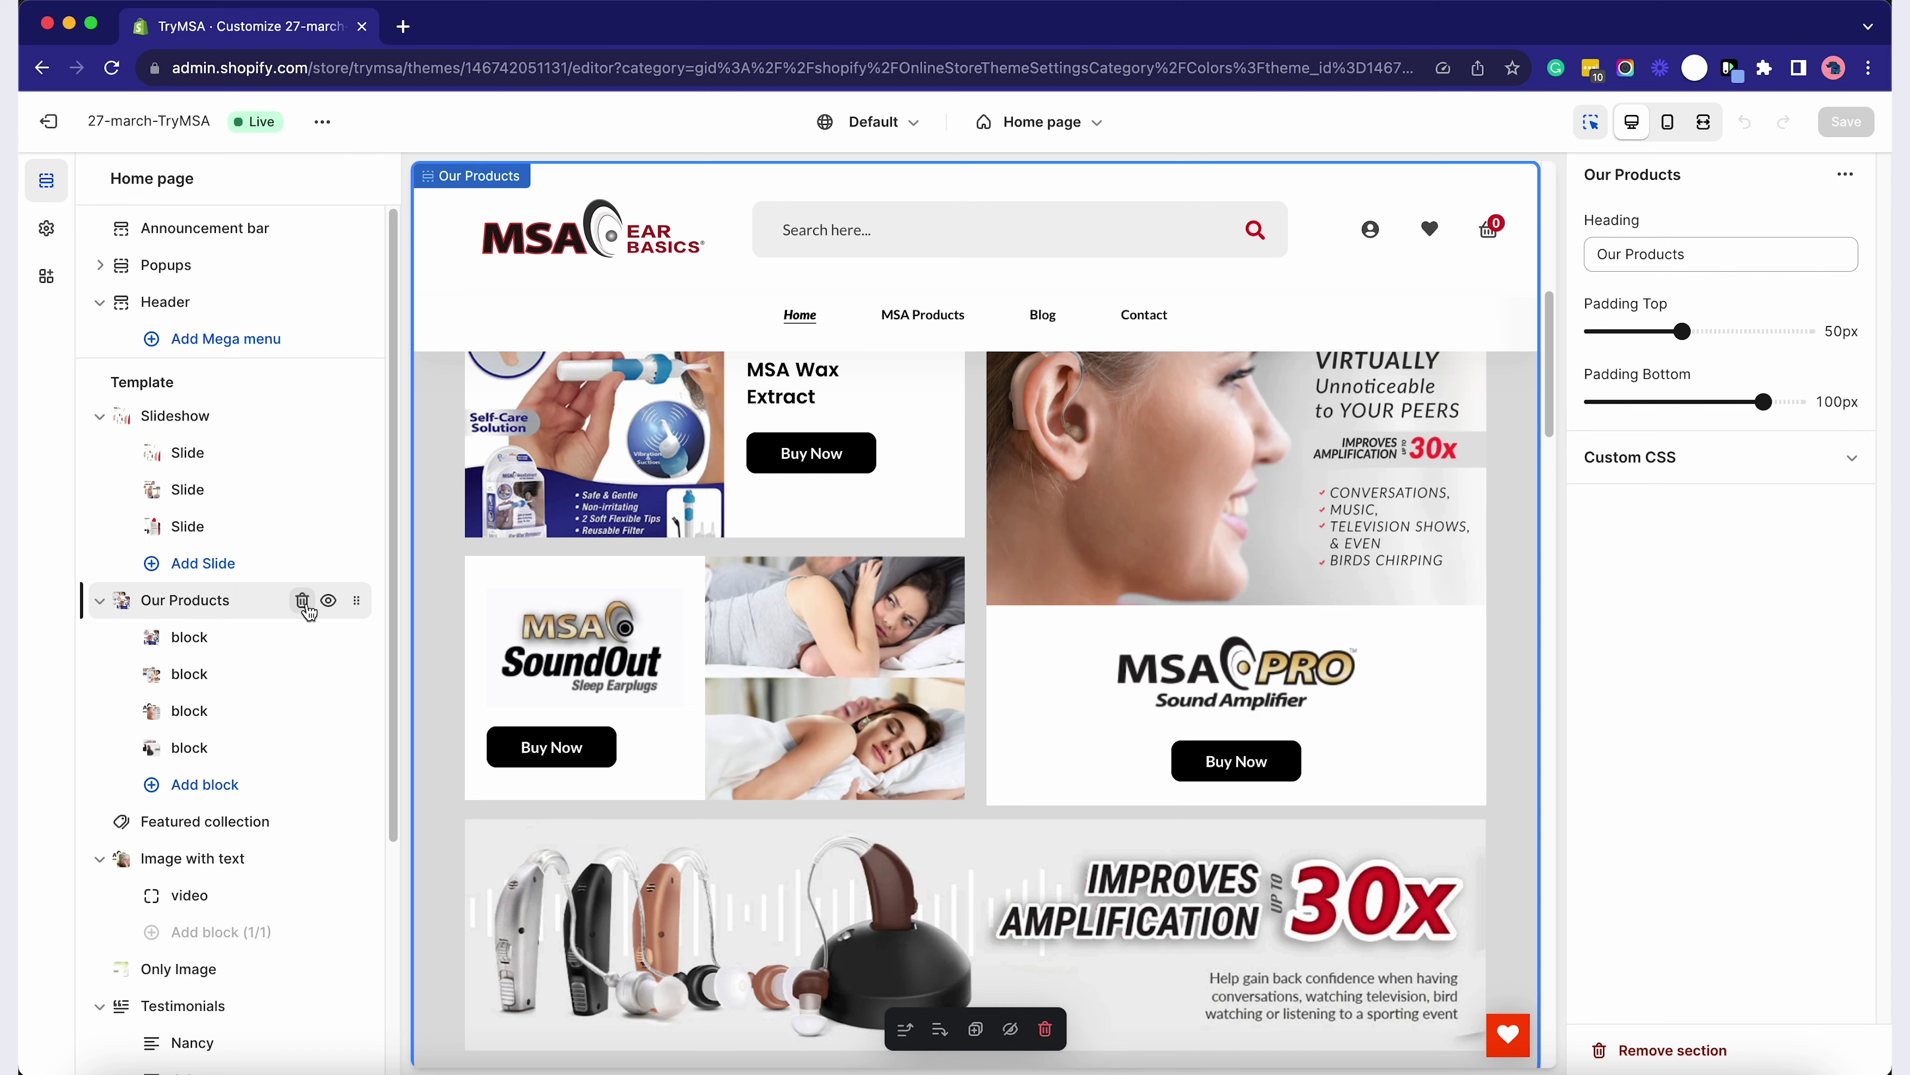
# View the Testimonials settings, then add a Slideshow section at the top of the page
pyautogui.click(182, 1006)
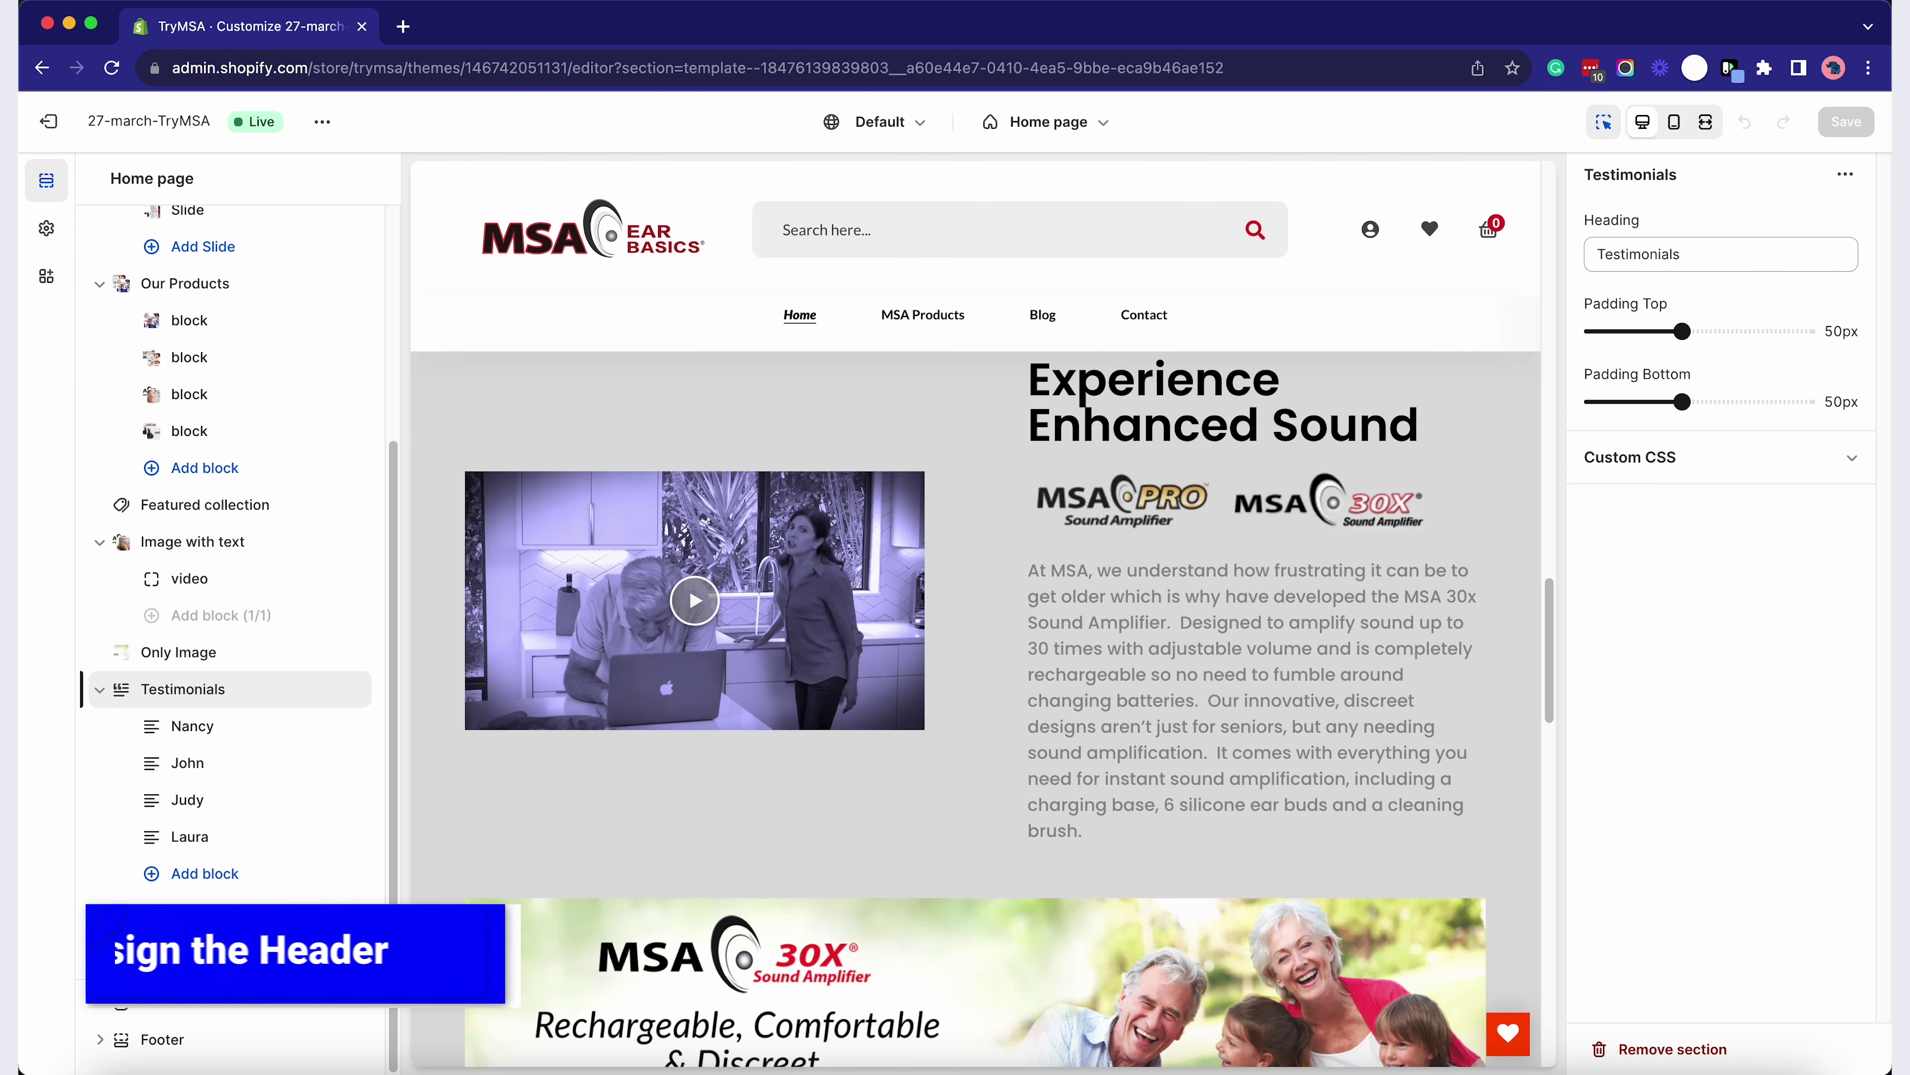
pyautogui.click(203, 910)
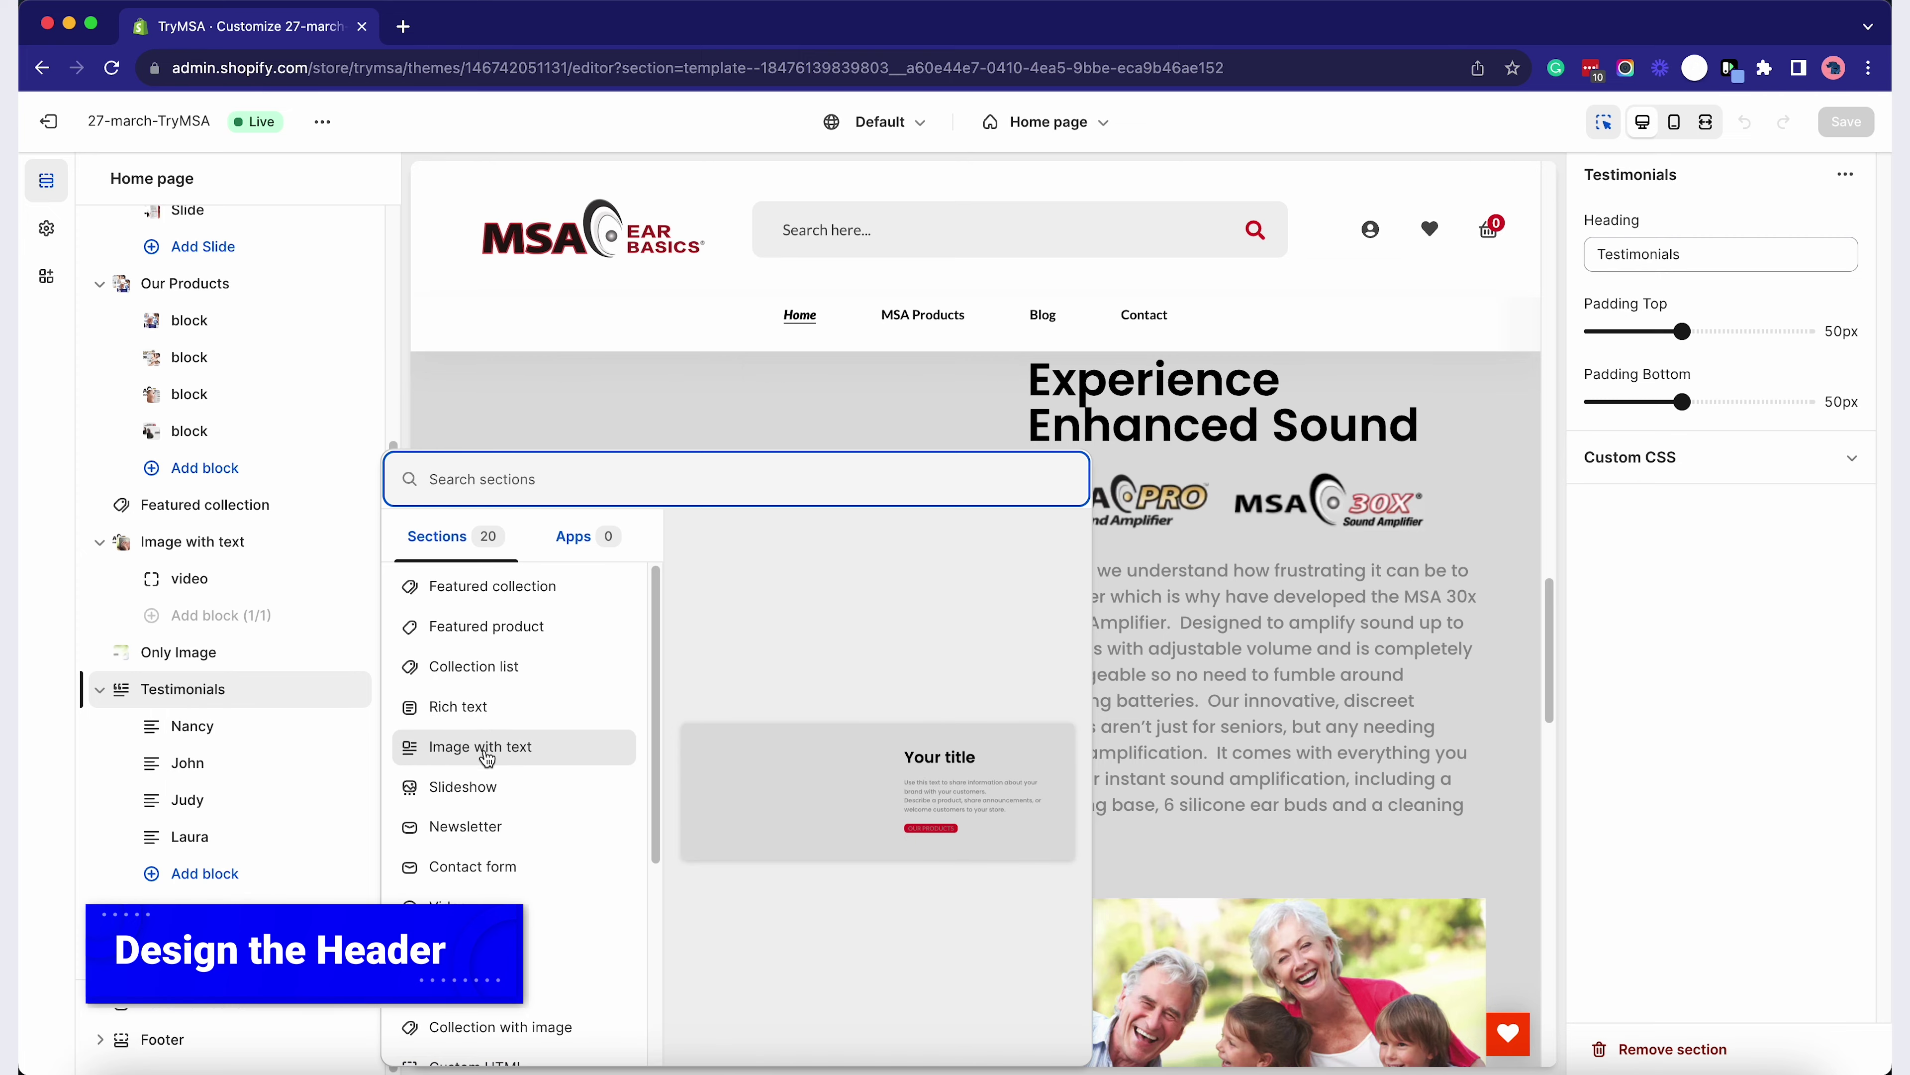
pyautogui.click(441, 787)
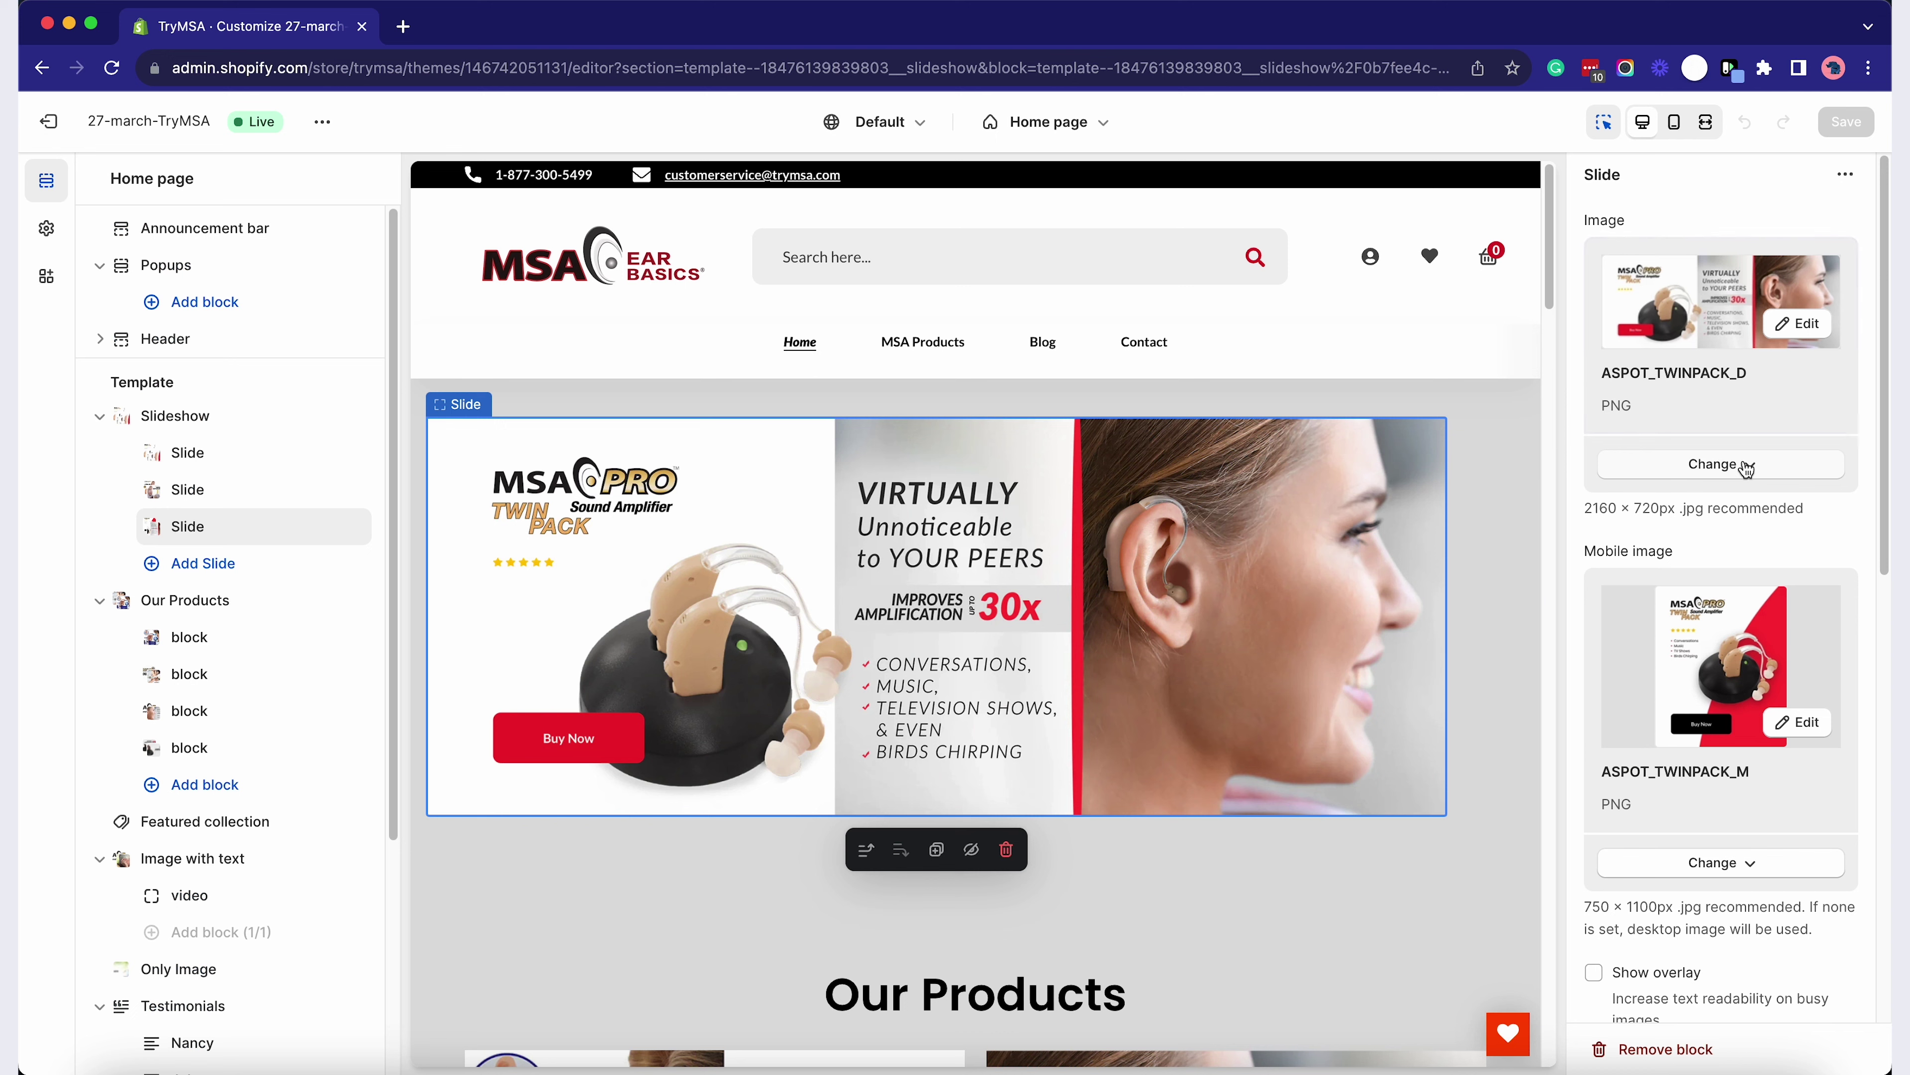
# Browse the library for a slide image, then add a Featured collection after Recently viewed products
pyautogui.click(1703, 465)
pyautogui.click(1658, 505)
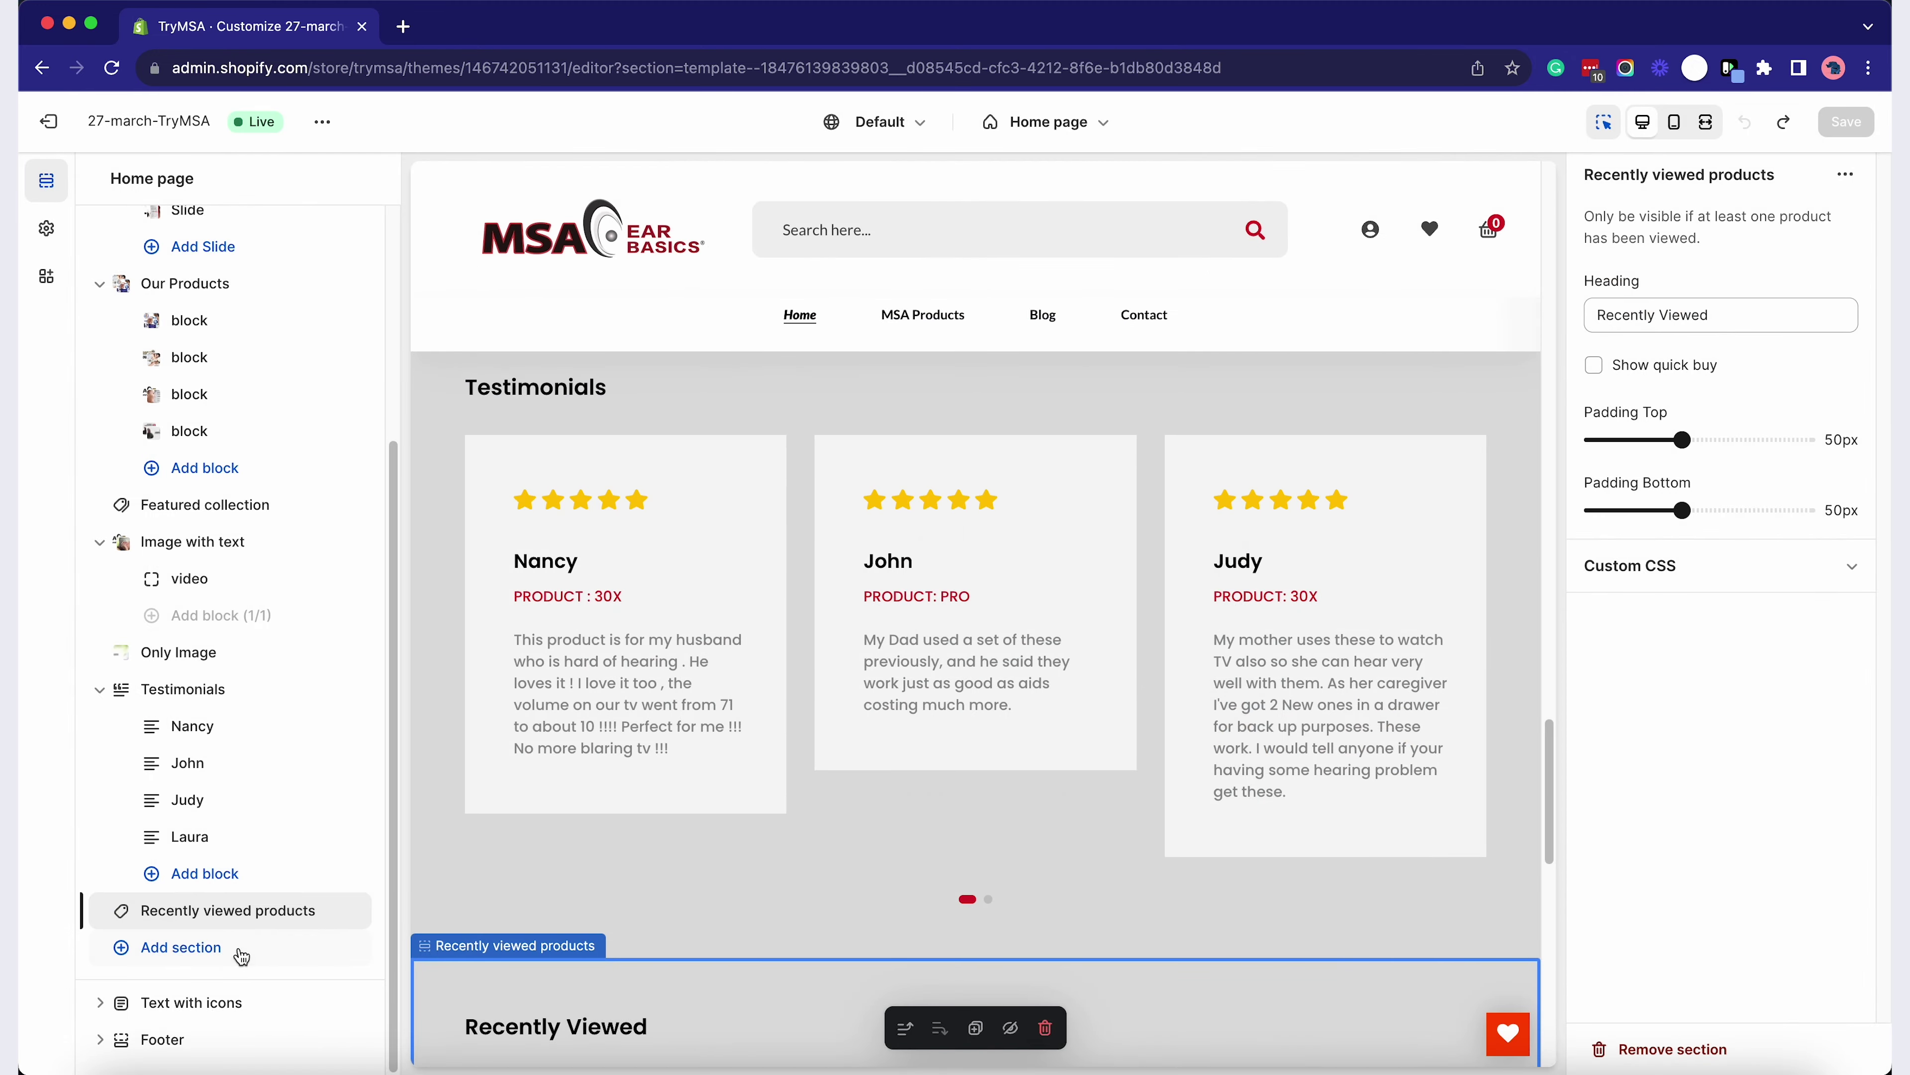
pyautogui.click(226, 948)
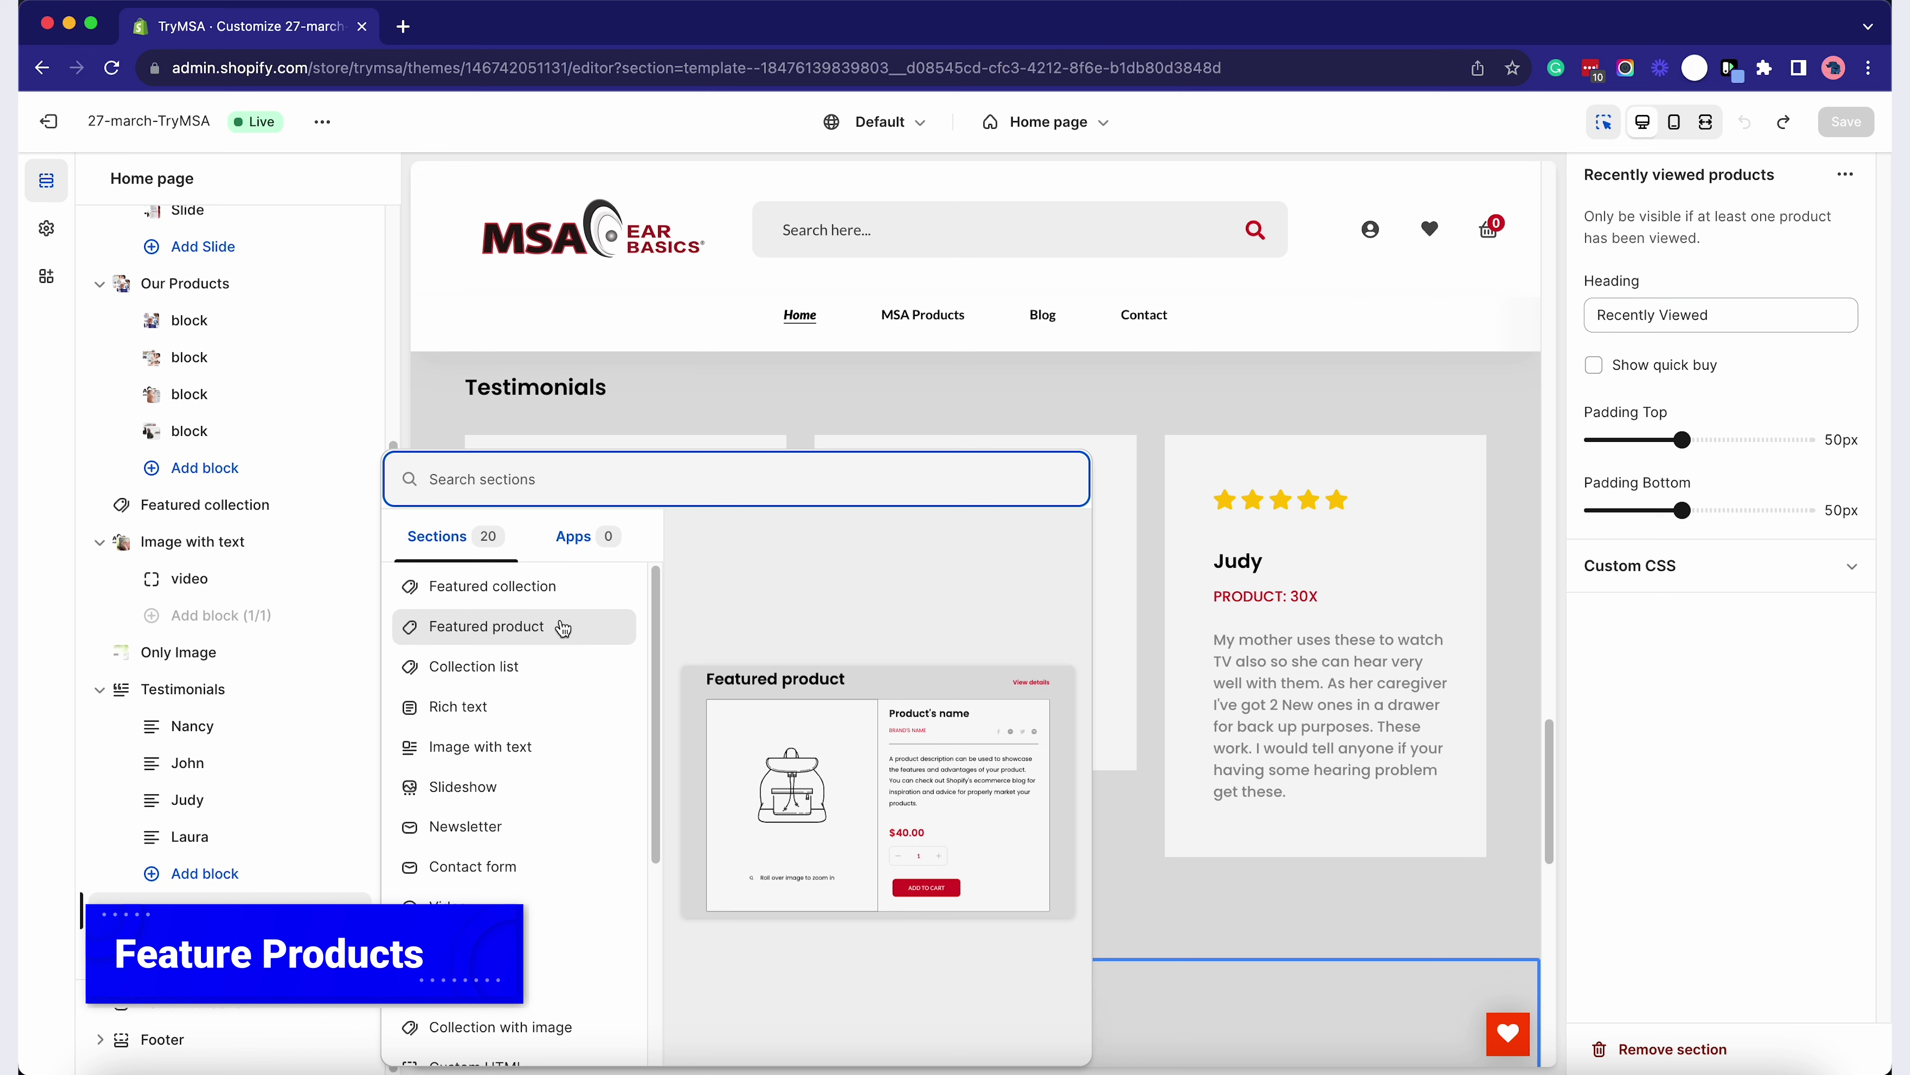
pyautogui.click(557, 602)
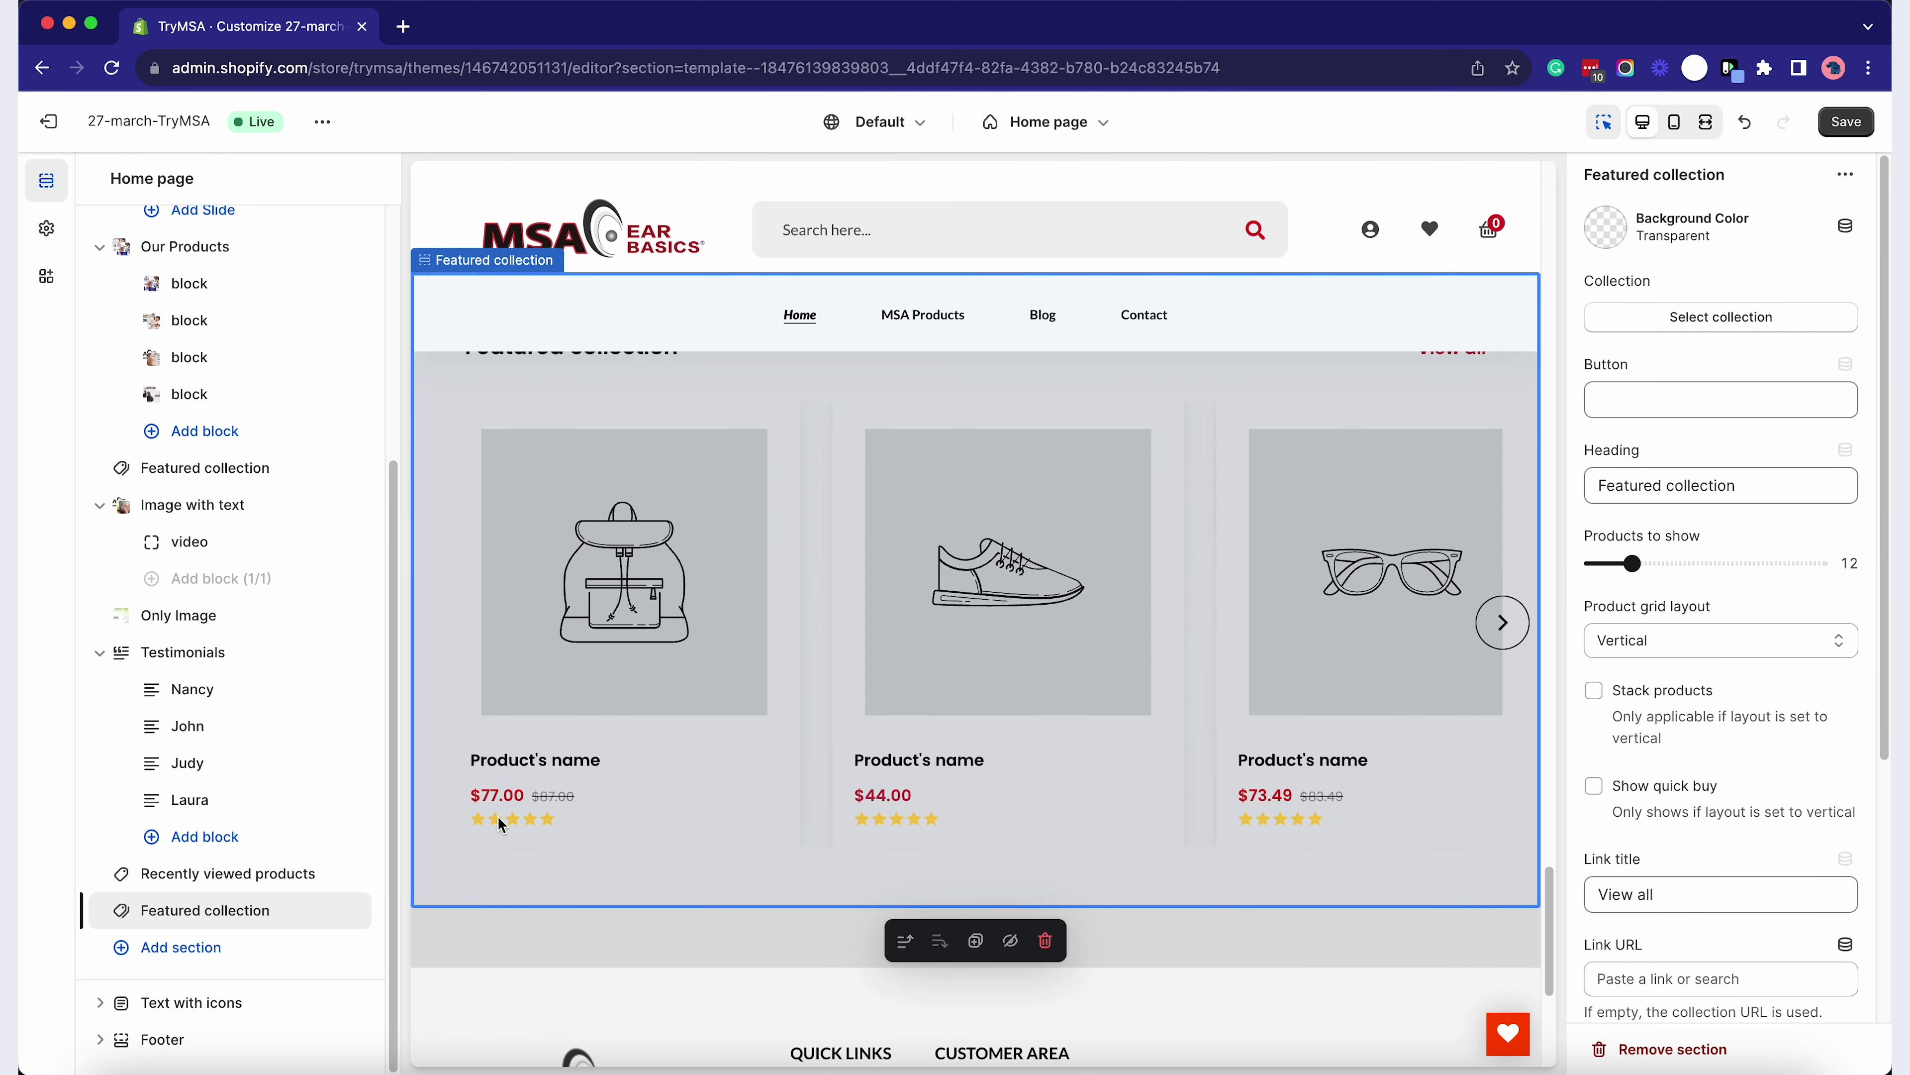
# Undo the newly added Featured collection section with Cmd+Z
pyautogui.press('super+z')
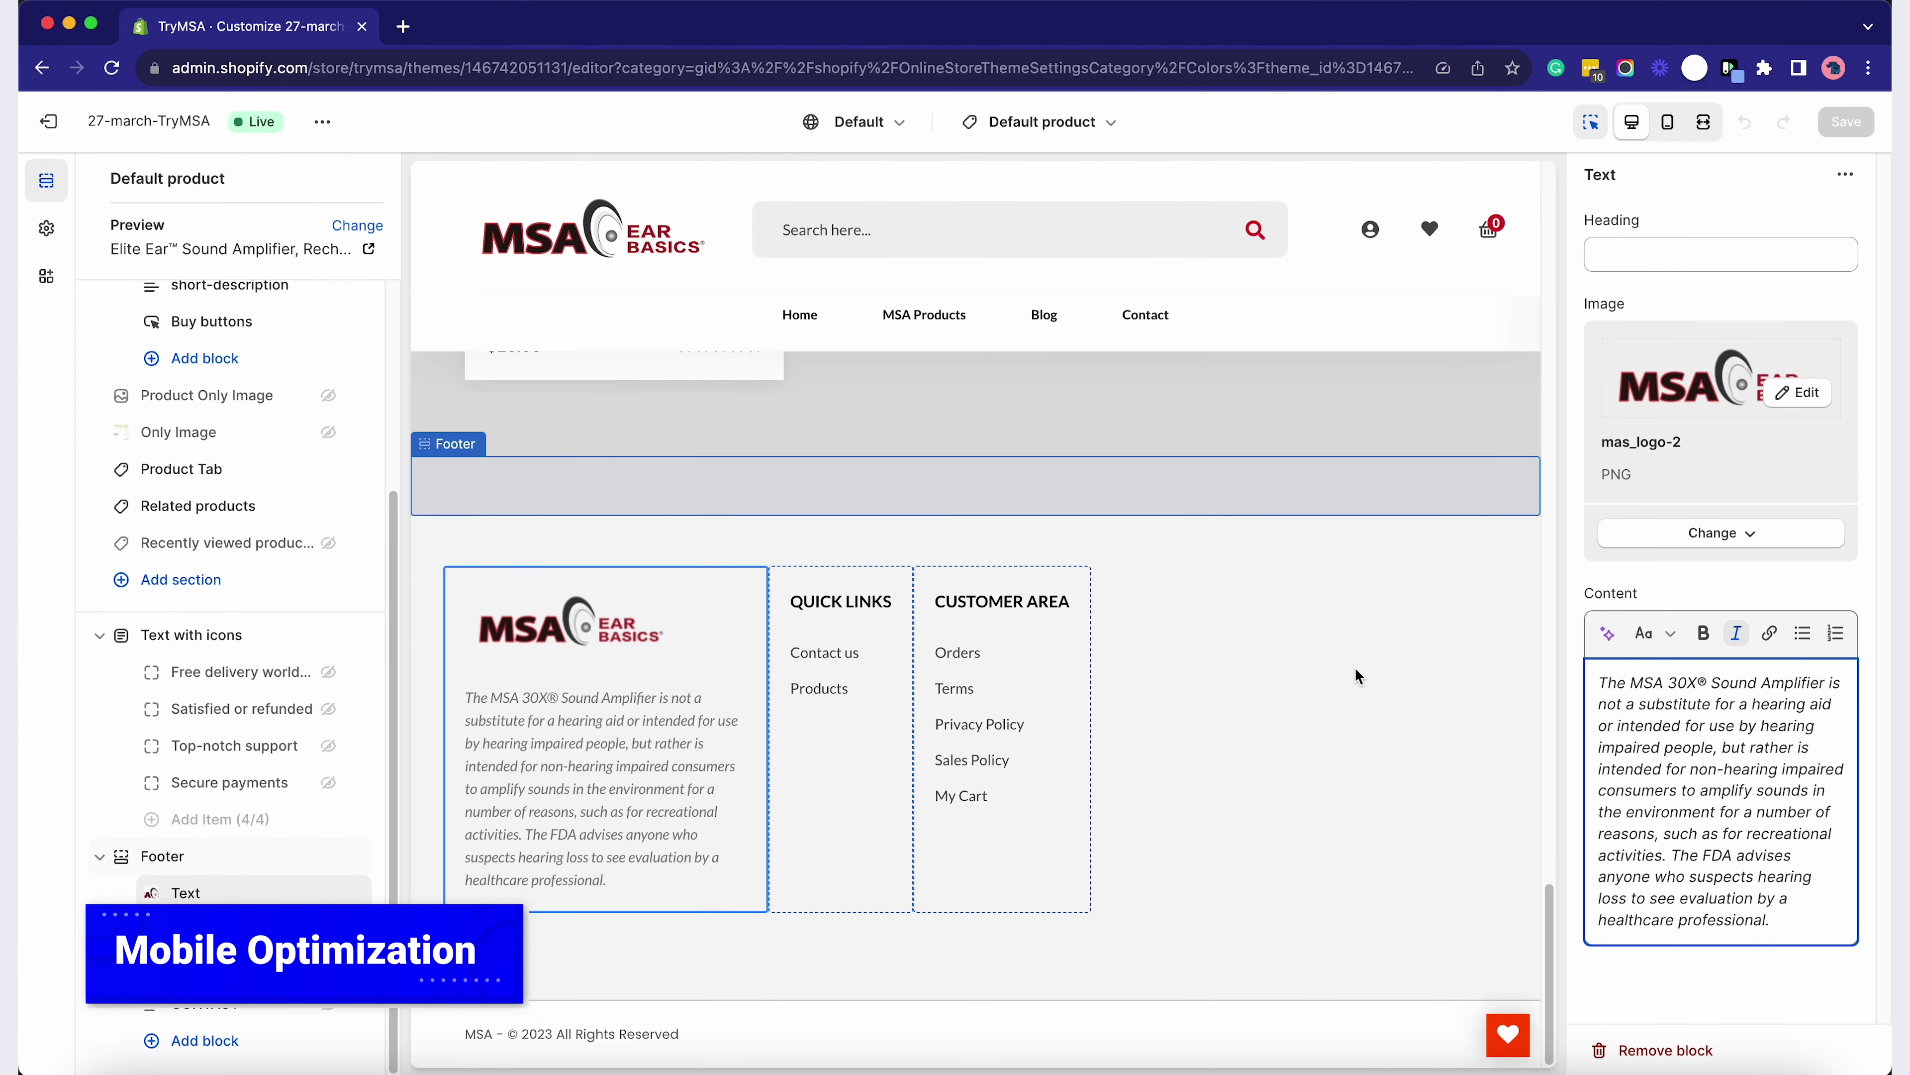
# Switch the preview to the mobile layout and open the Announcement bar settings
pyautogui.click(1669, 123)
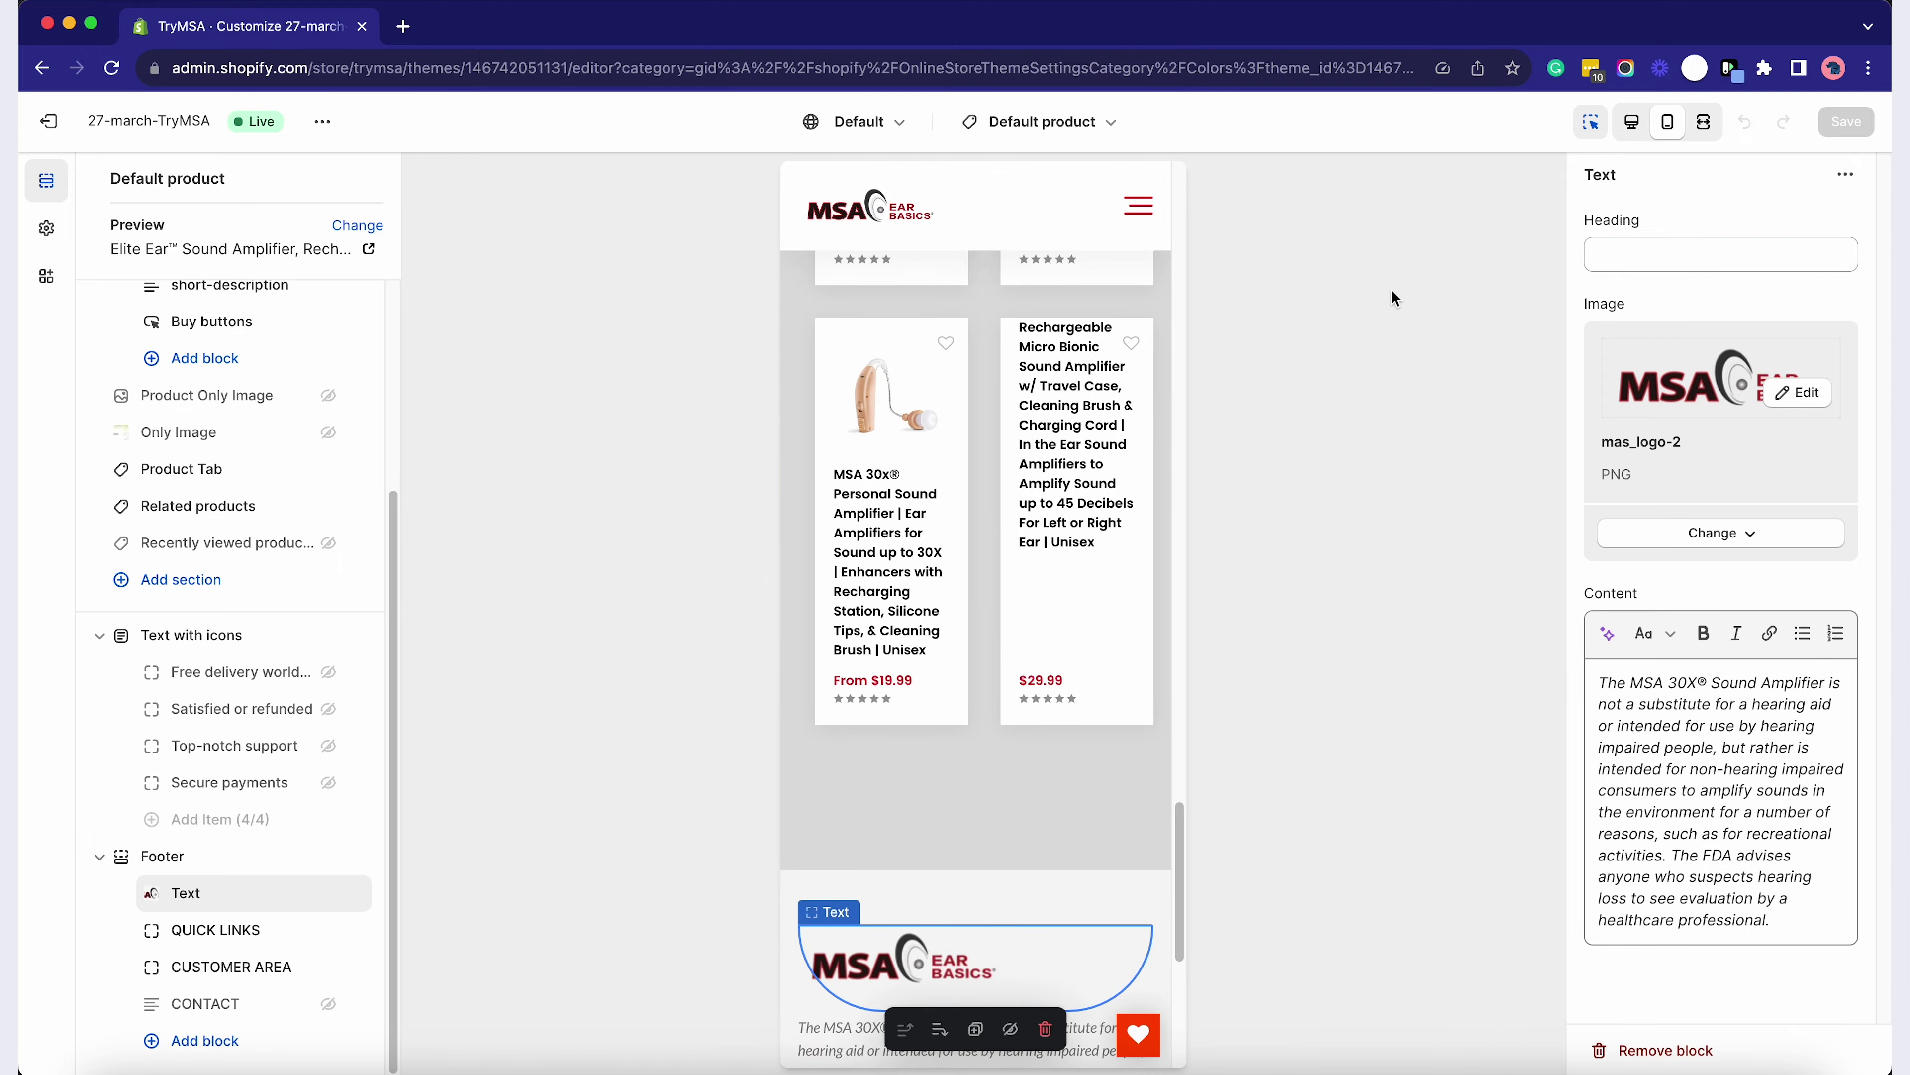
pyautogui.scroll(10, 1003, 480)
pyautogui.scroll(10, 1003, 480)
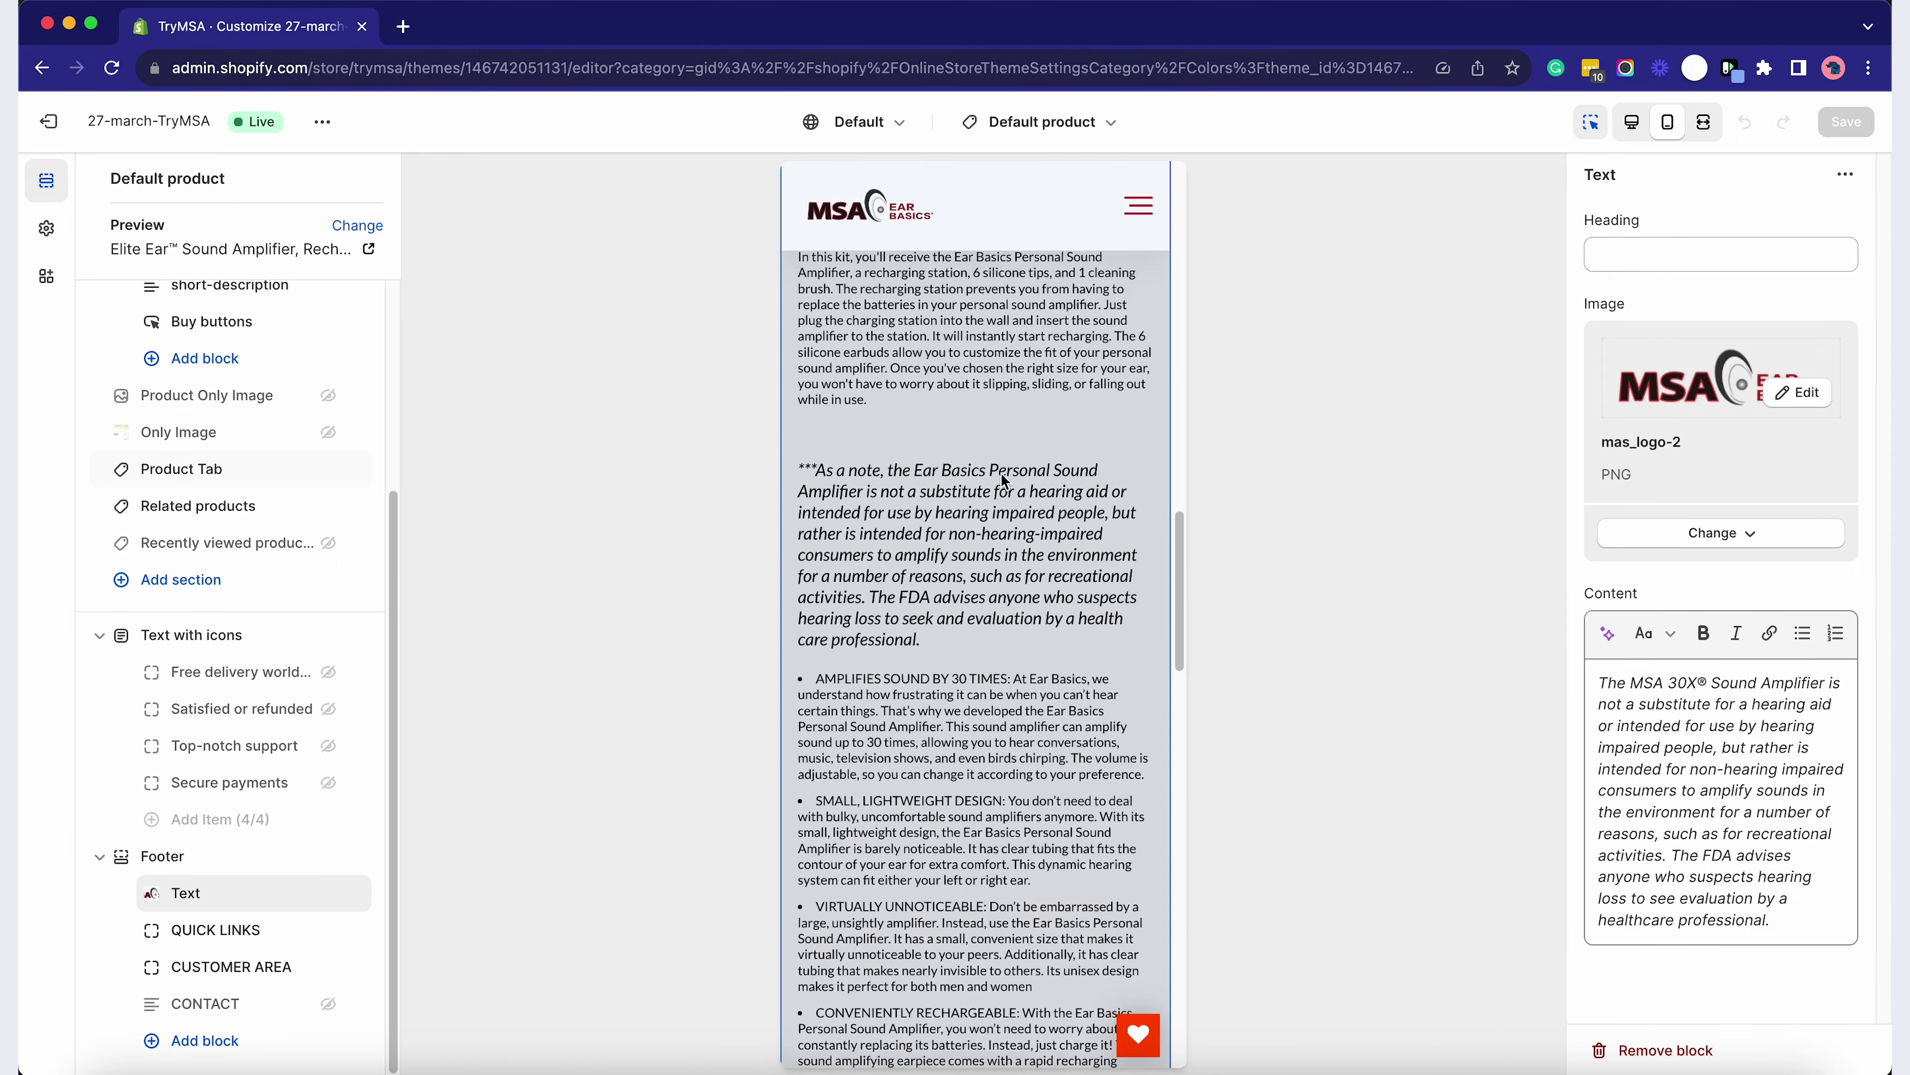
pyautogui.scroll(5, 203, 365)
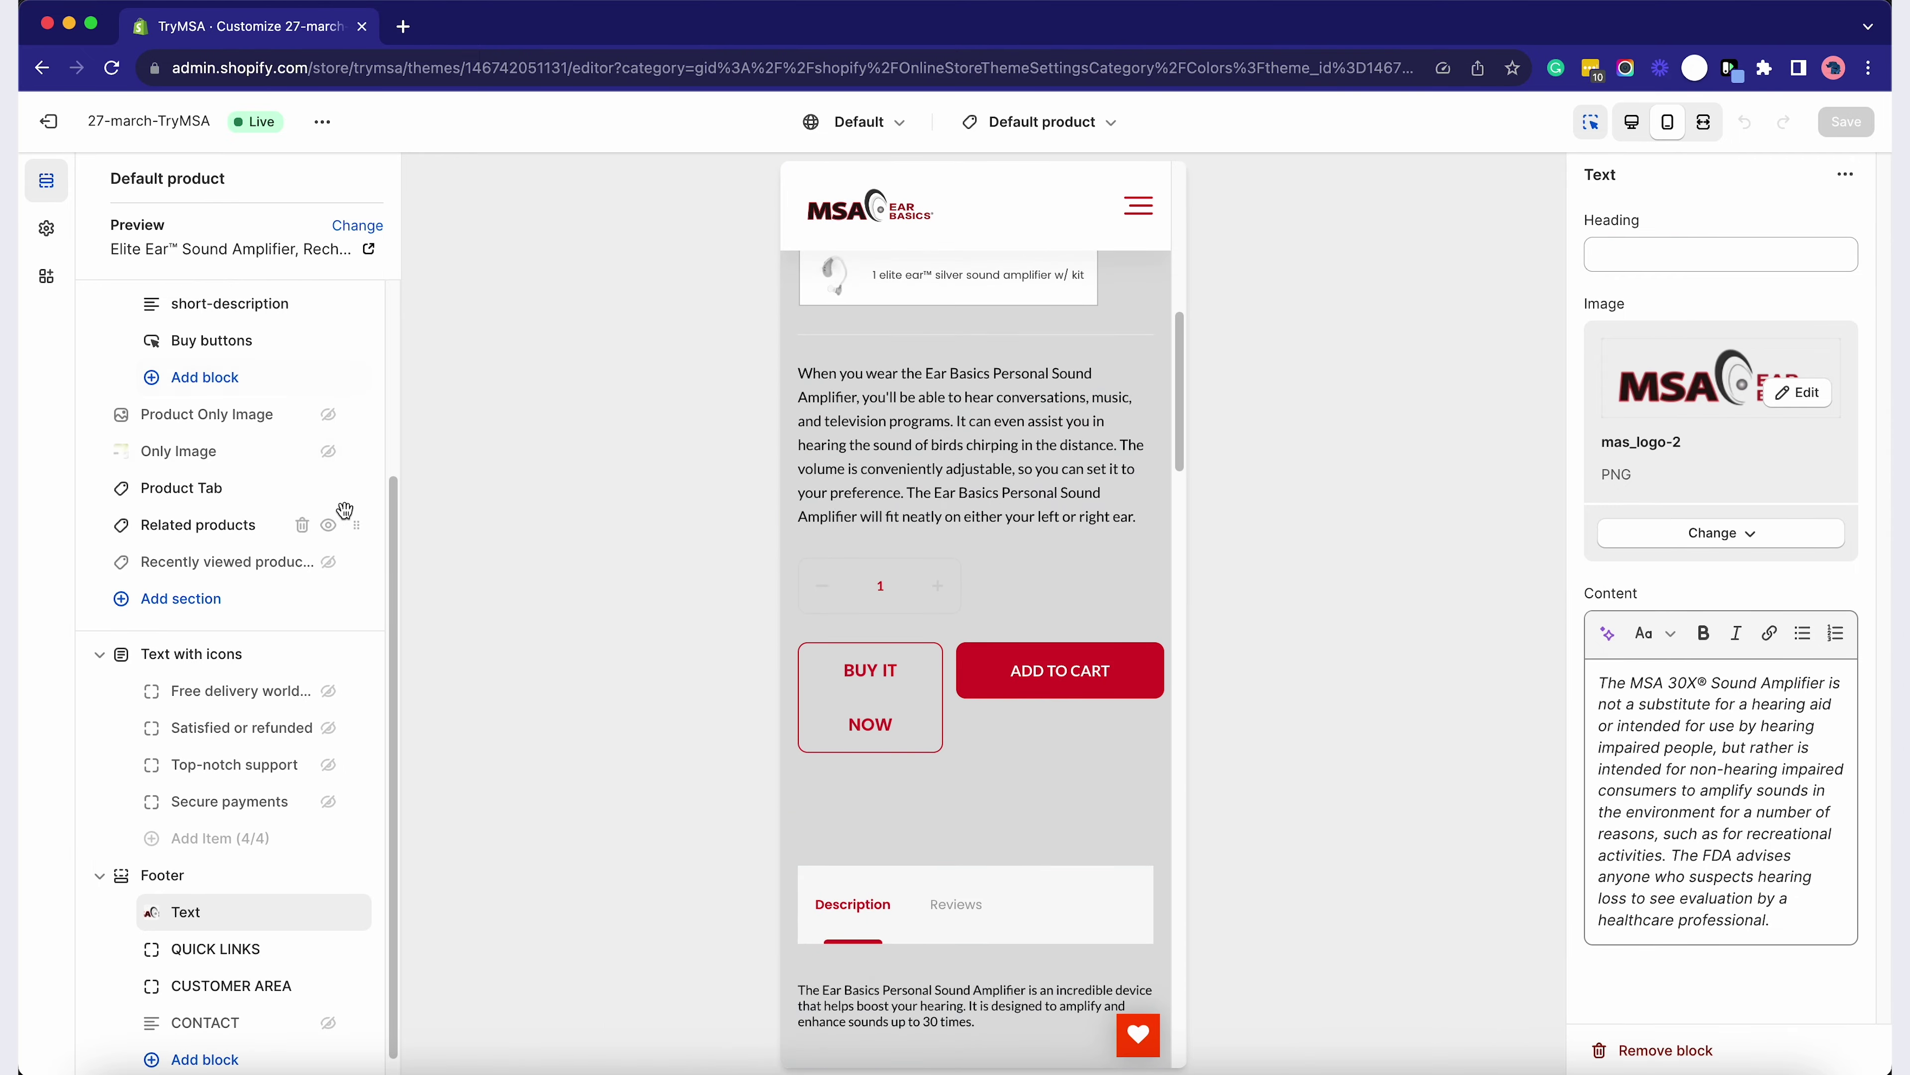
pyautogui.click(139, 305)
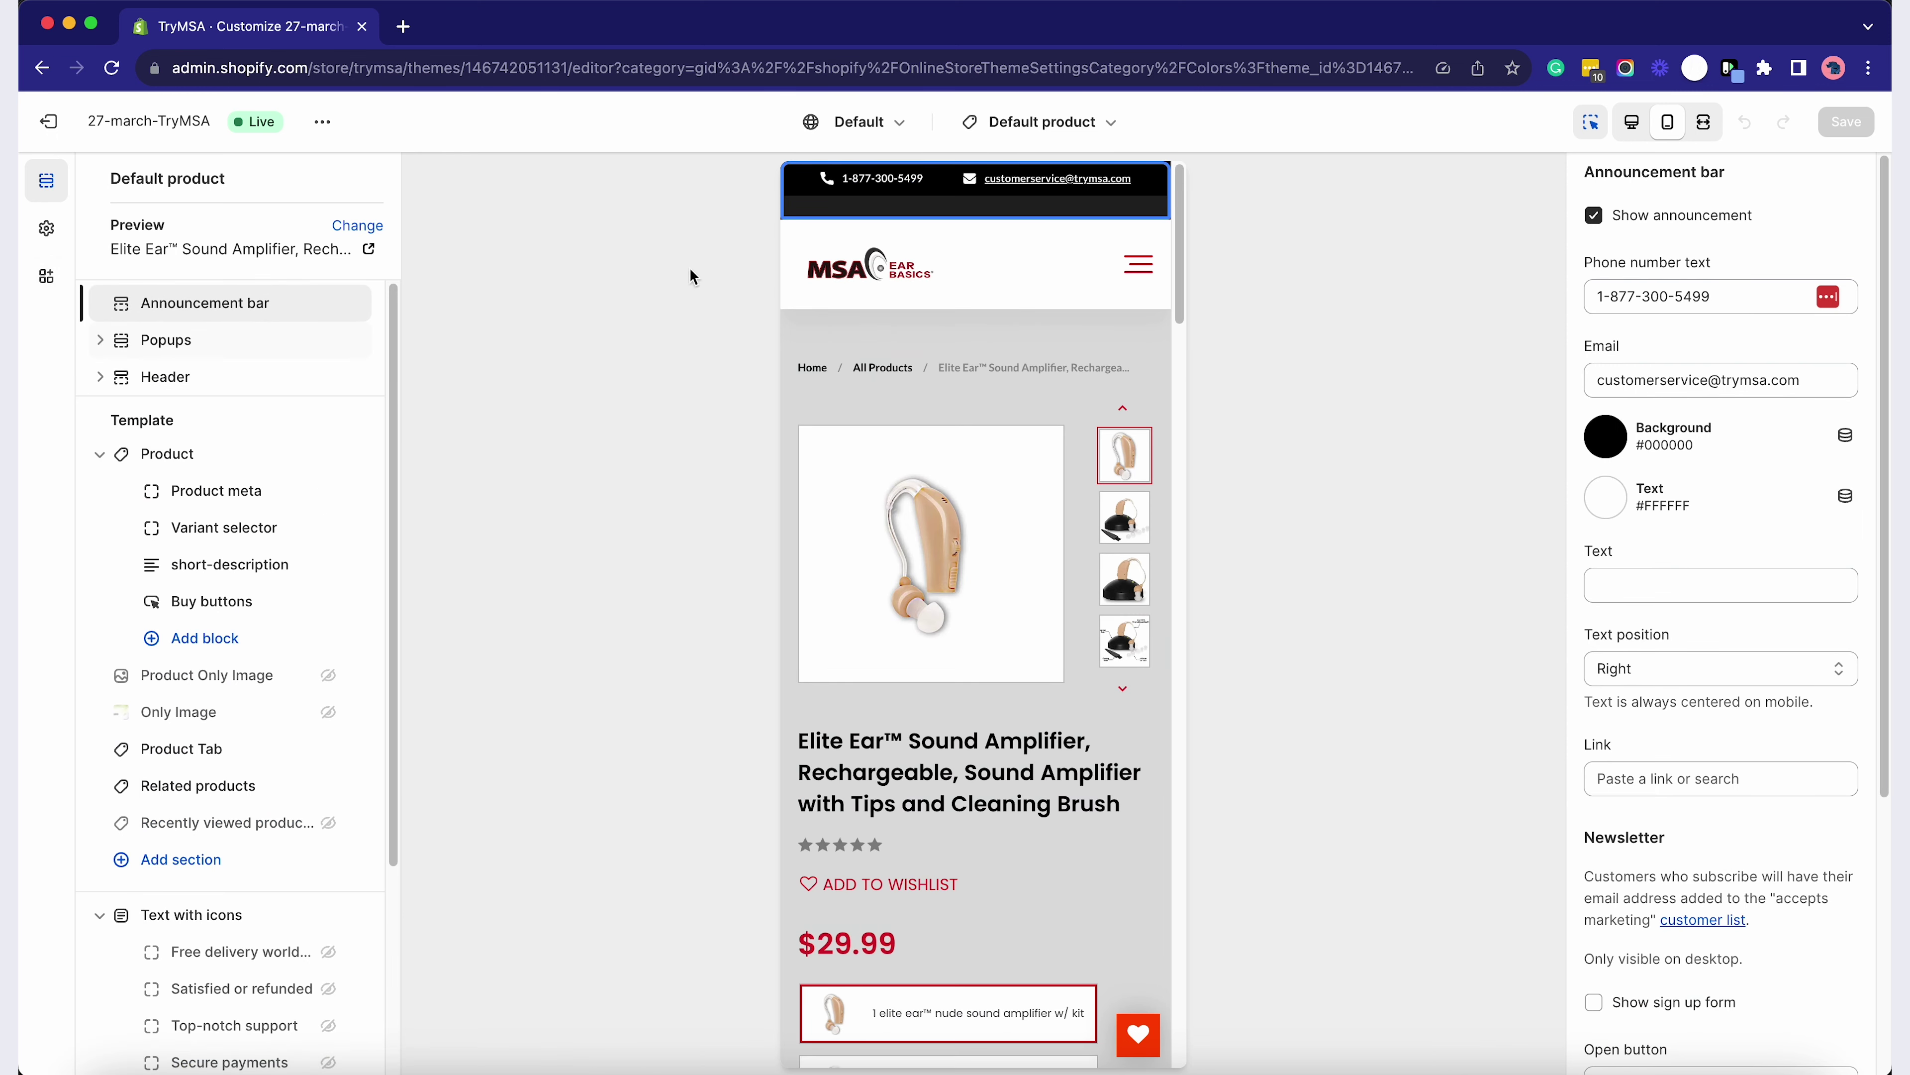
# Switch the editor to the Home page template and scroll through its mobile preview
pyautogui.click(1051, 122)
pyautogui.click(978, 228)
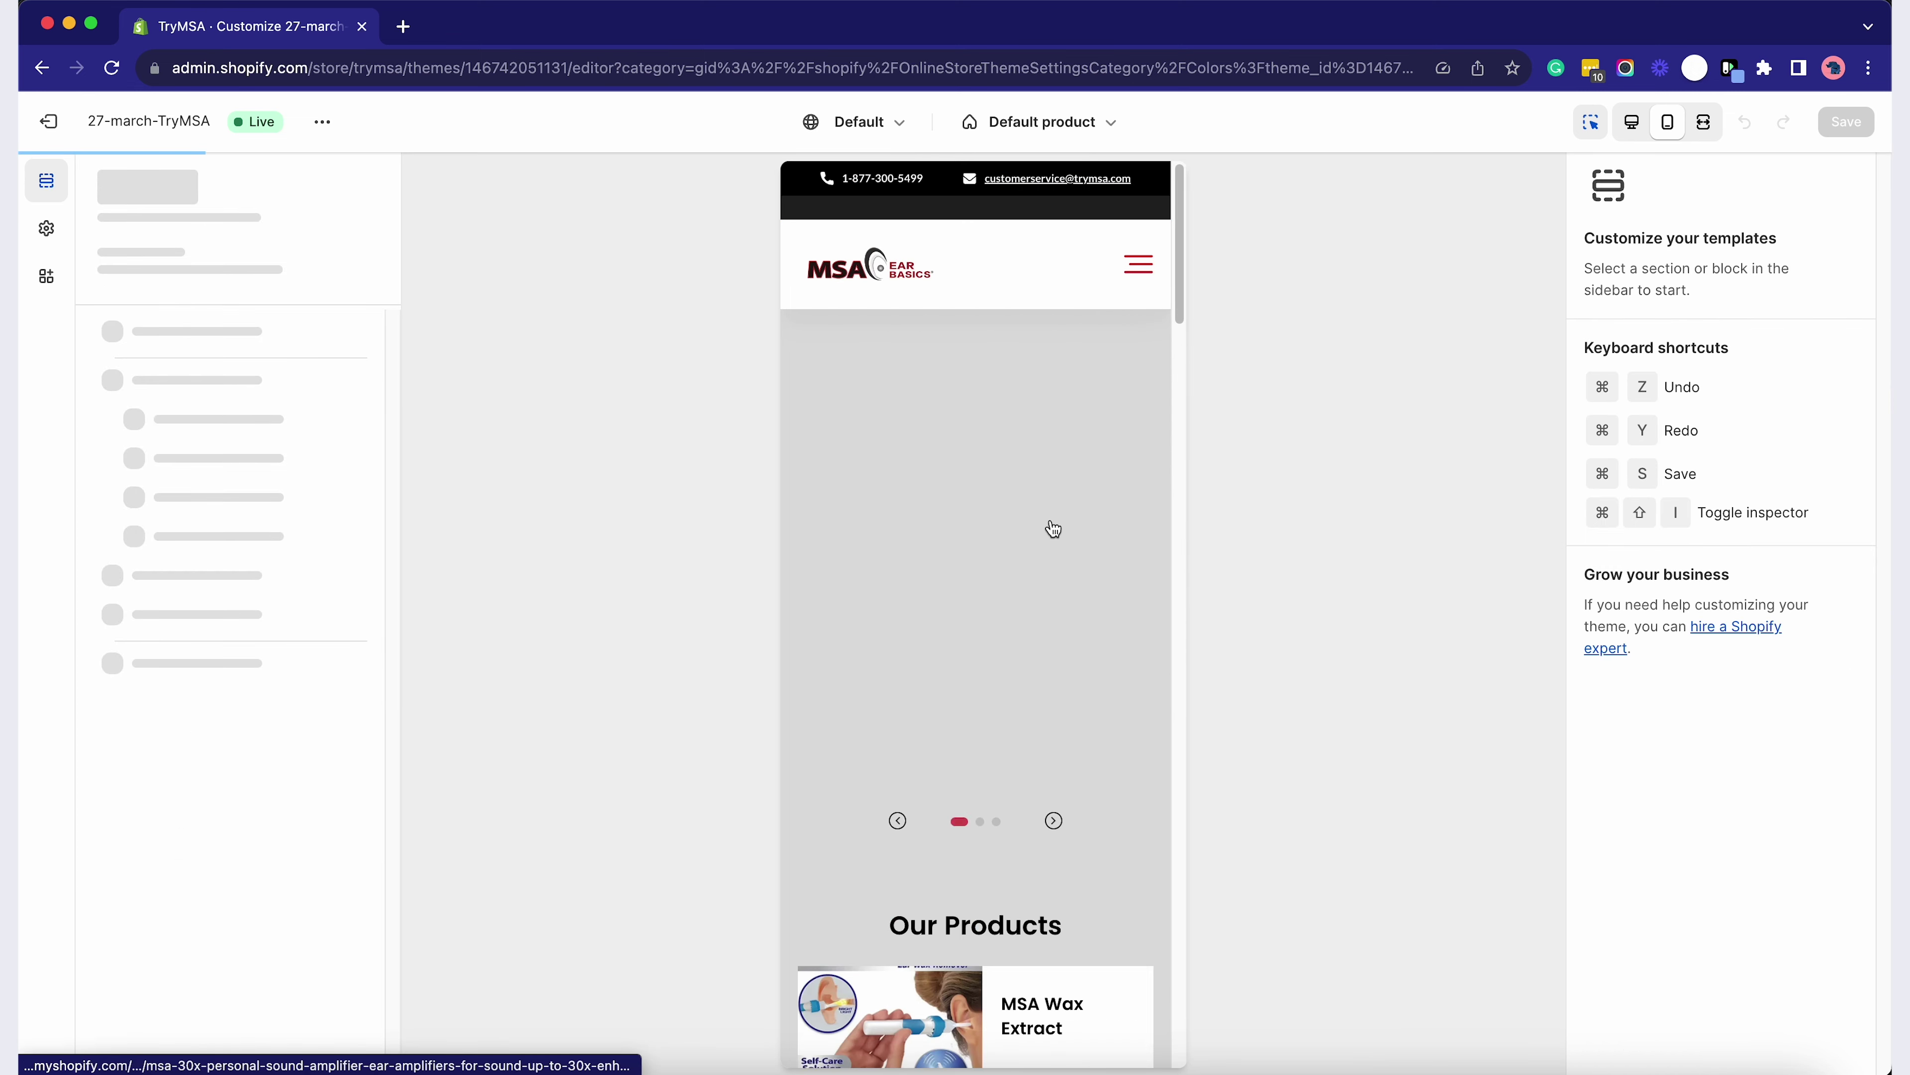
pyautogui.scroll(-5, 1052, 529)
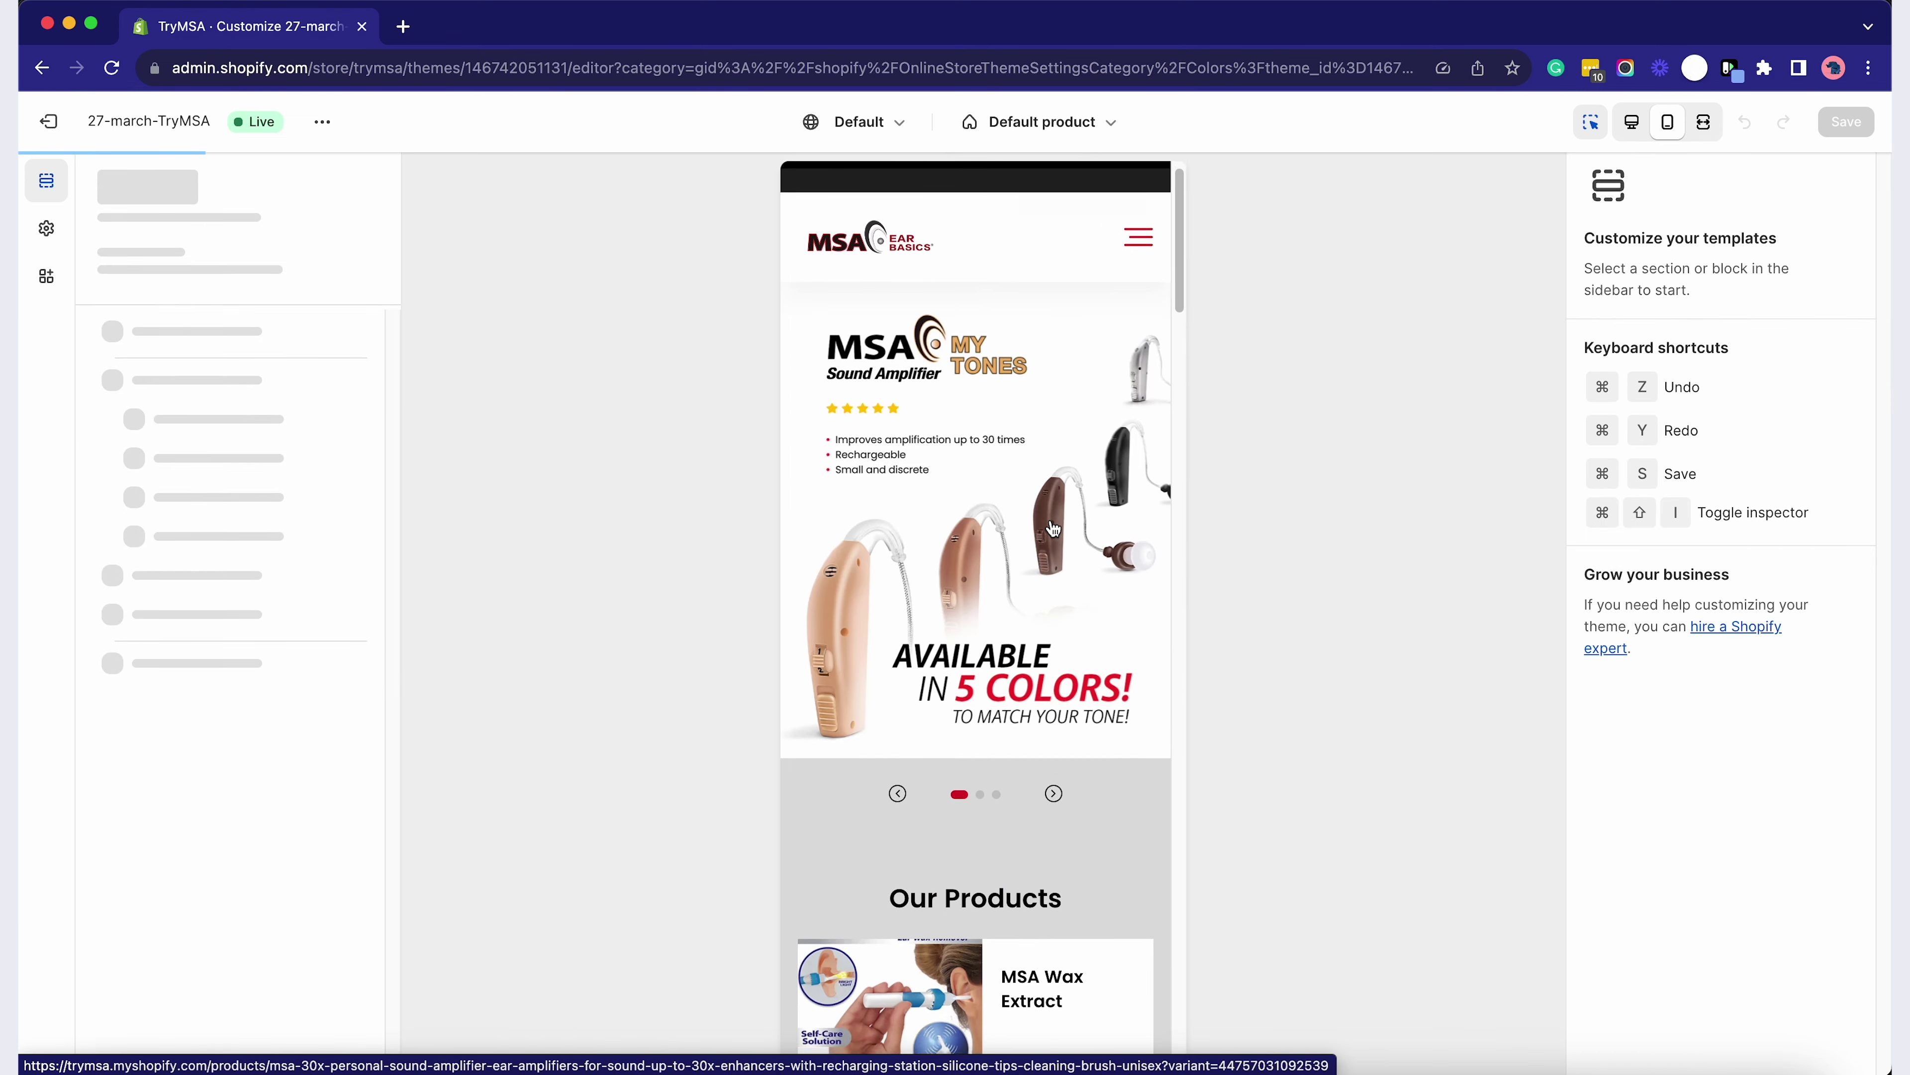
pyautogui.scroll(-5, 1052, 520)
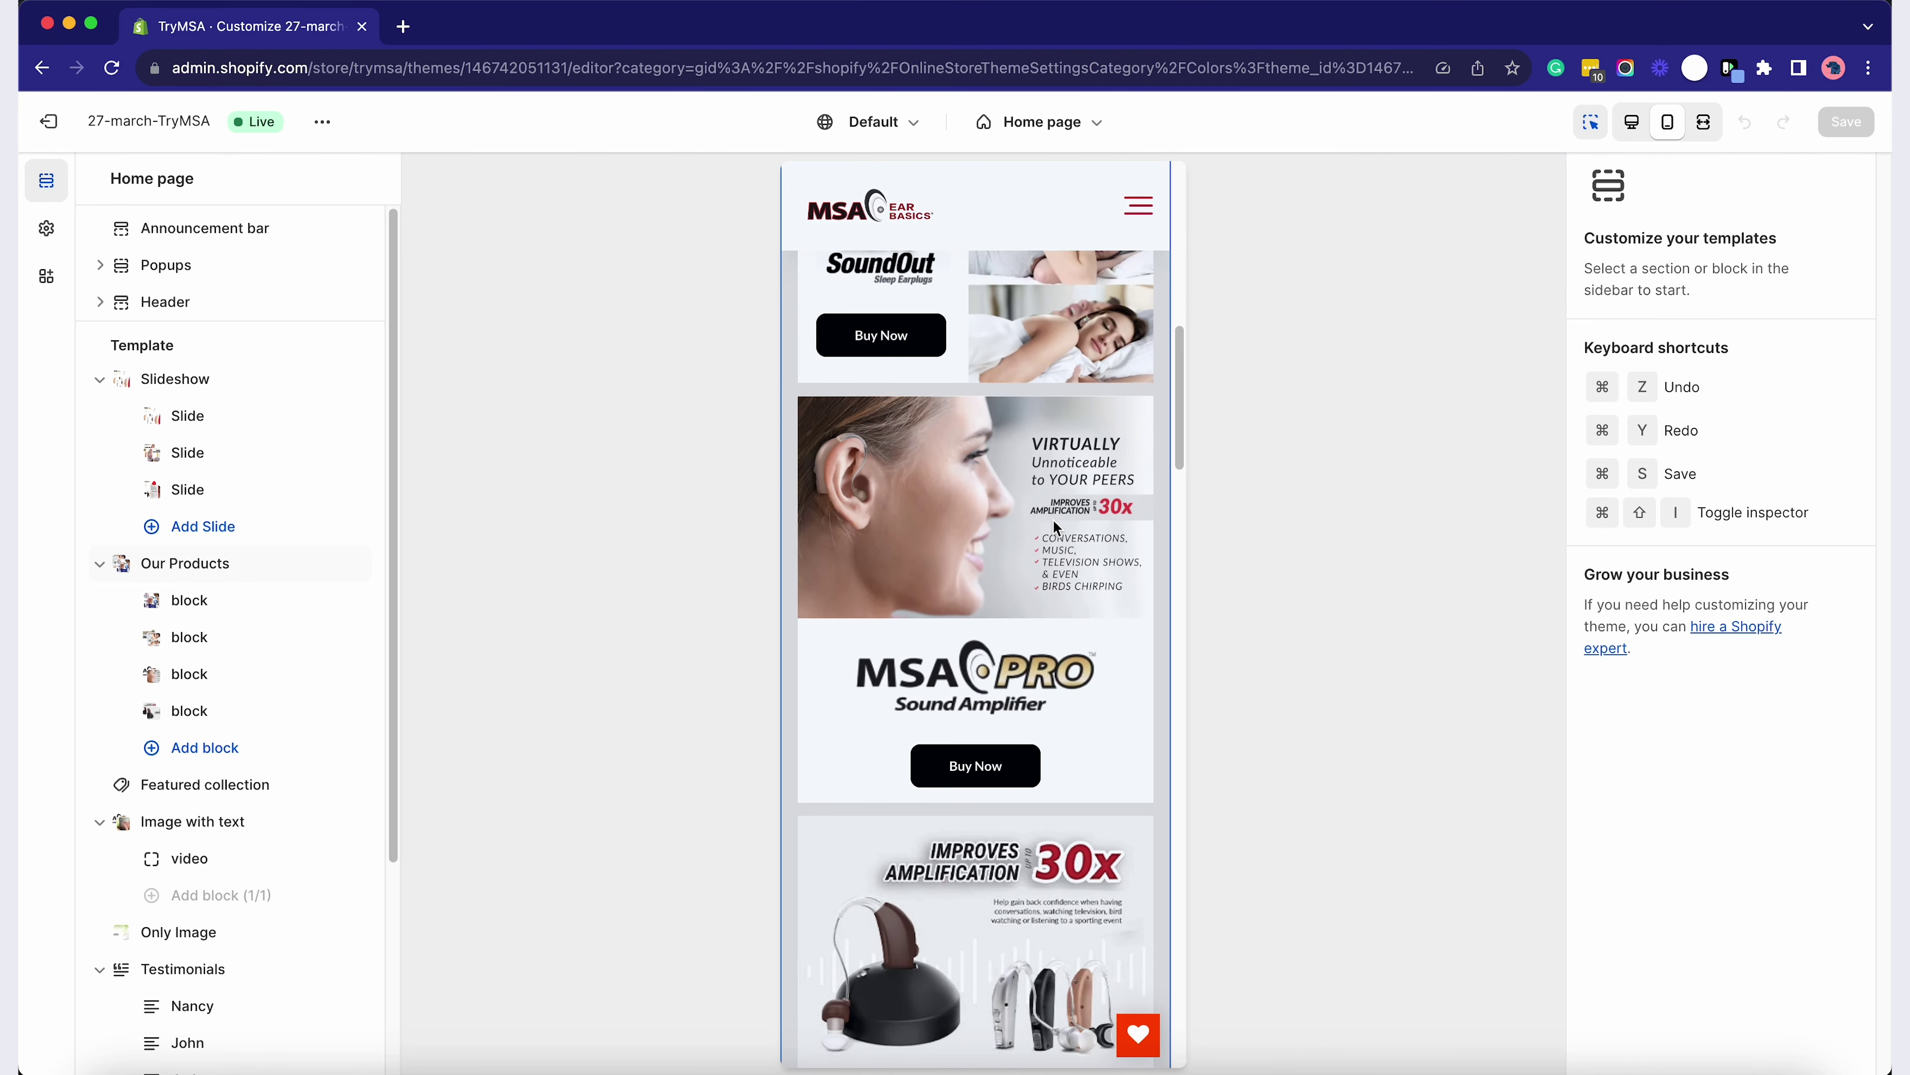
pyautogui.scroll(-3, 1055, 526)
pyautogui.scroll(-8, 1055, 526)
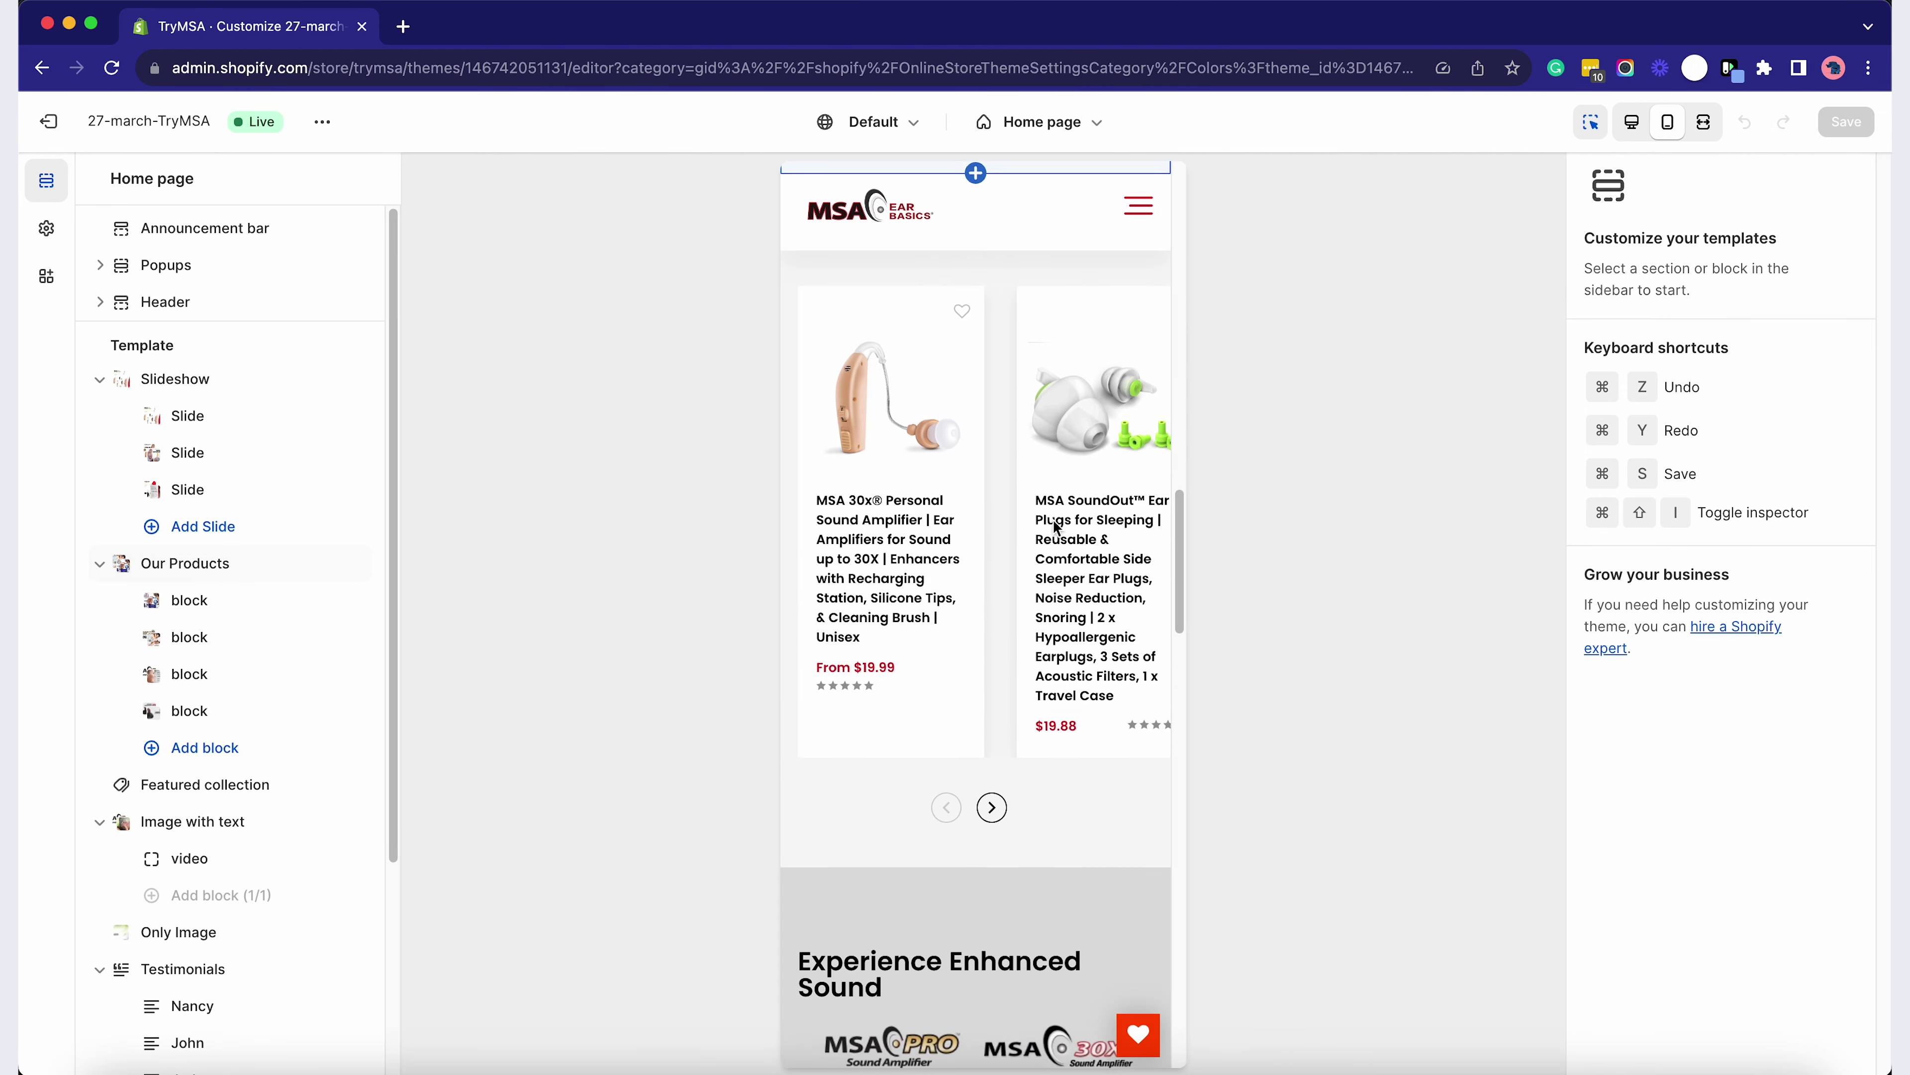
pyautogui.scroll(-5, 1055, 526)
pyautogui.scroll(5, 1002, 443)
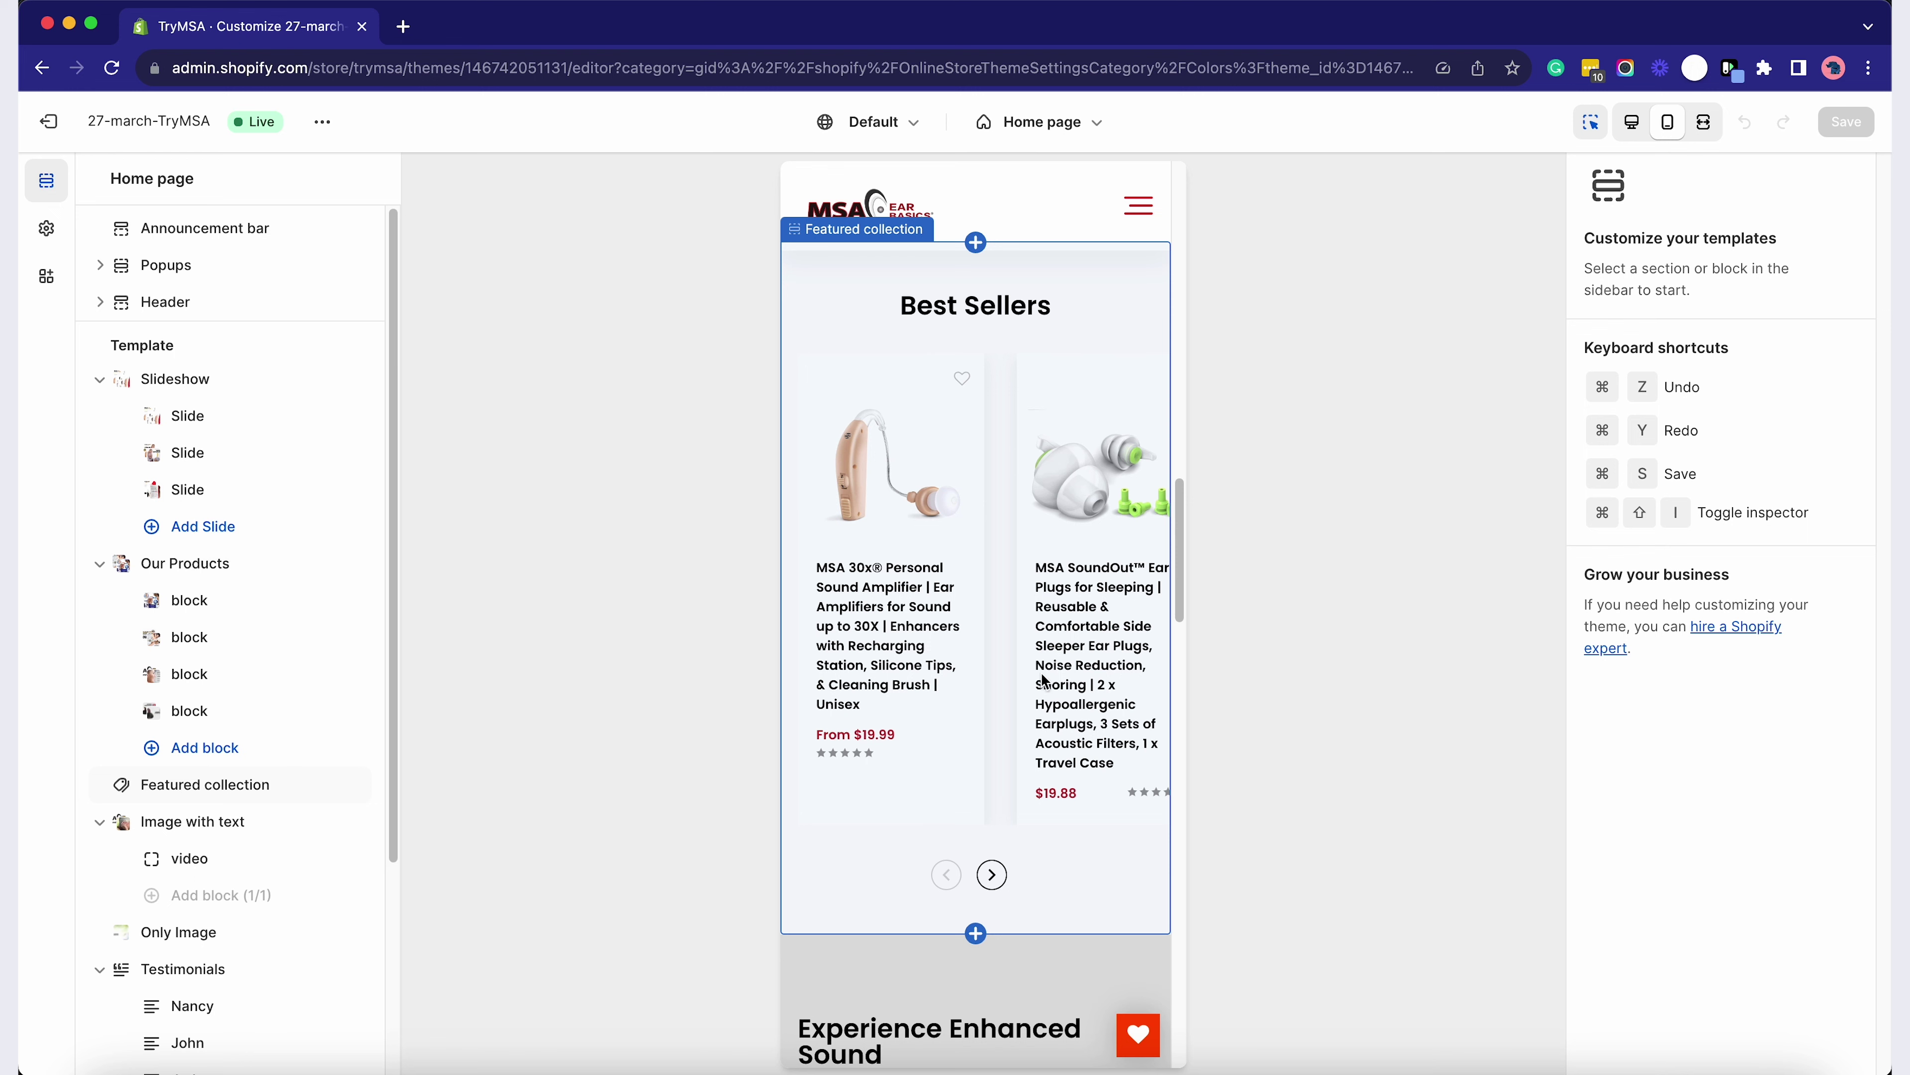
# Open the Featured collection section: Best Sellers collection, 27 products, Vertical layout
pyautogui.click(993, 874)
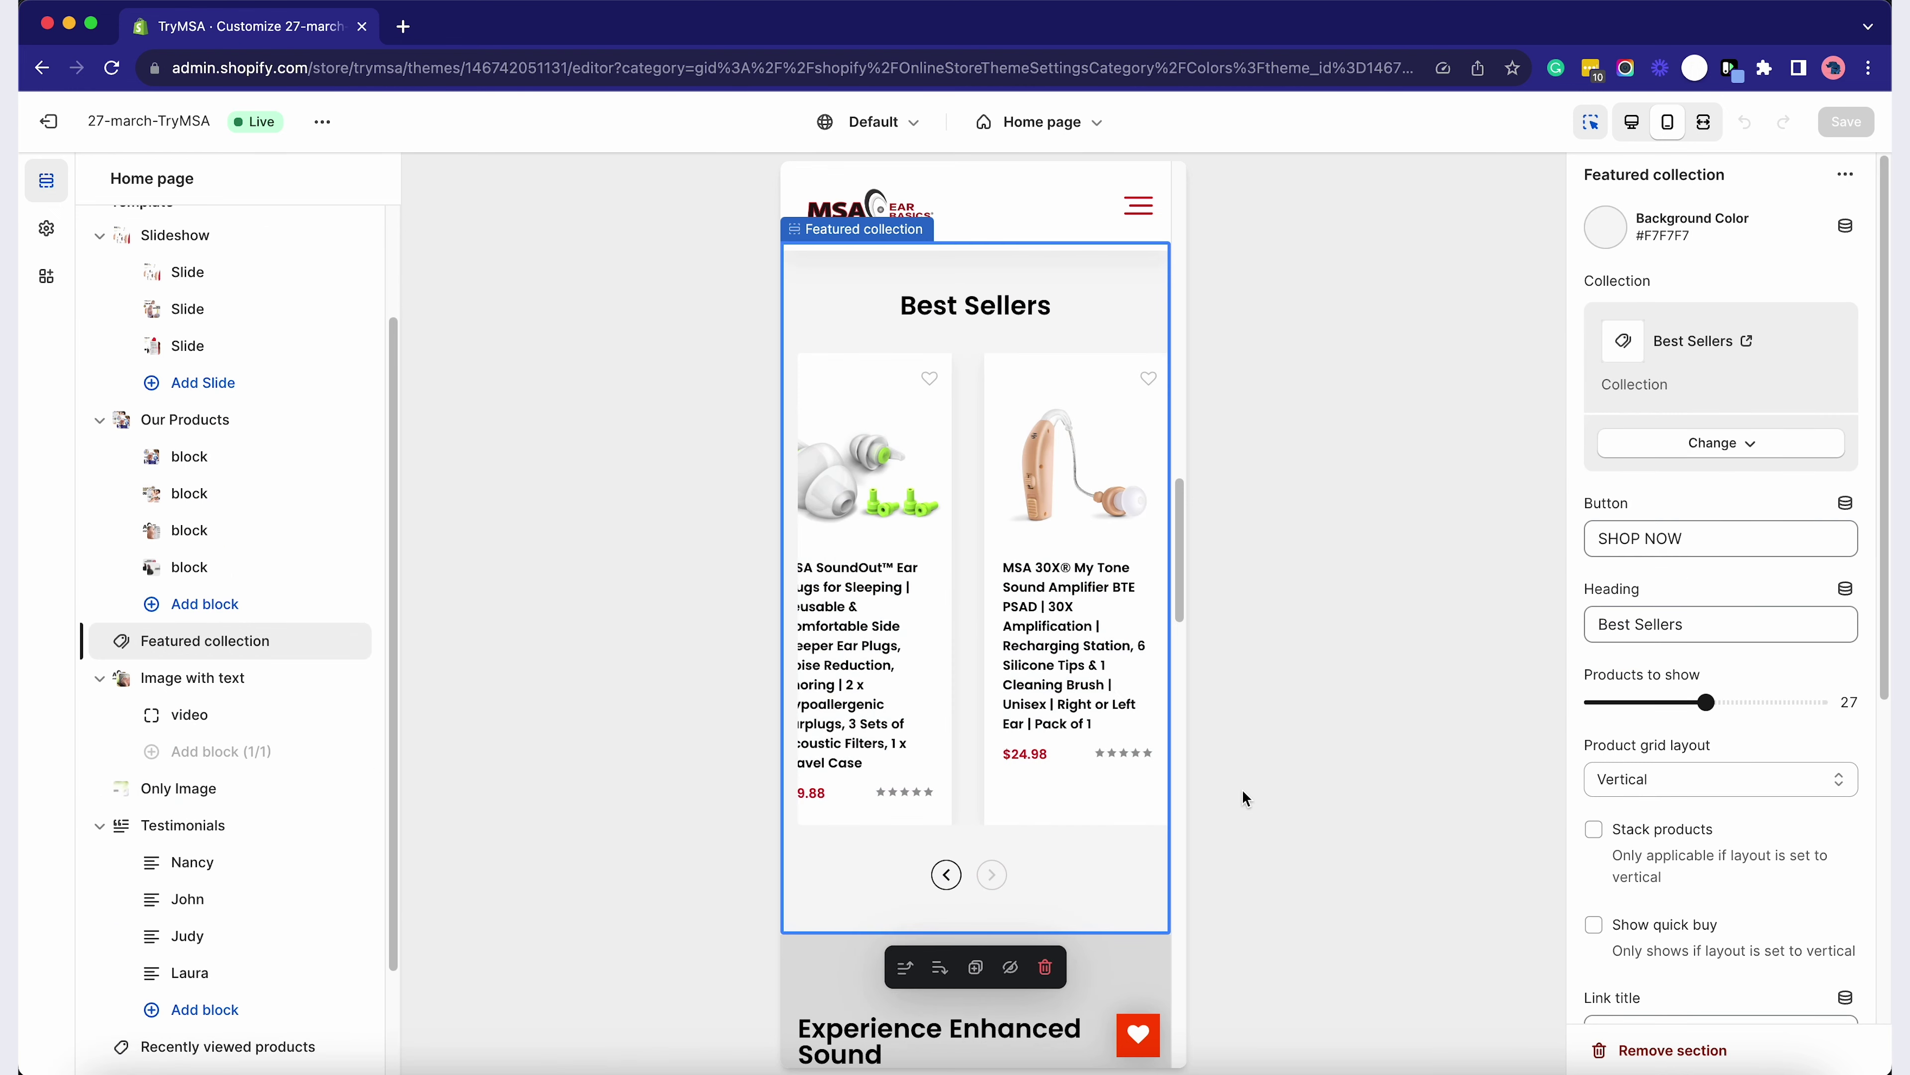
pyautogui.scroll(-10, 1080, 614)
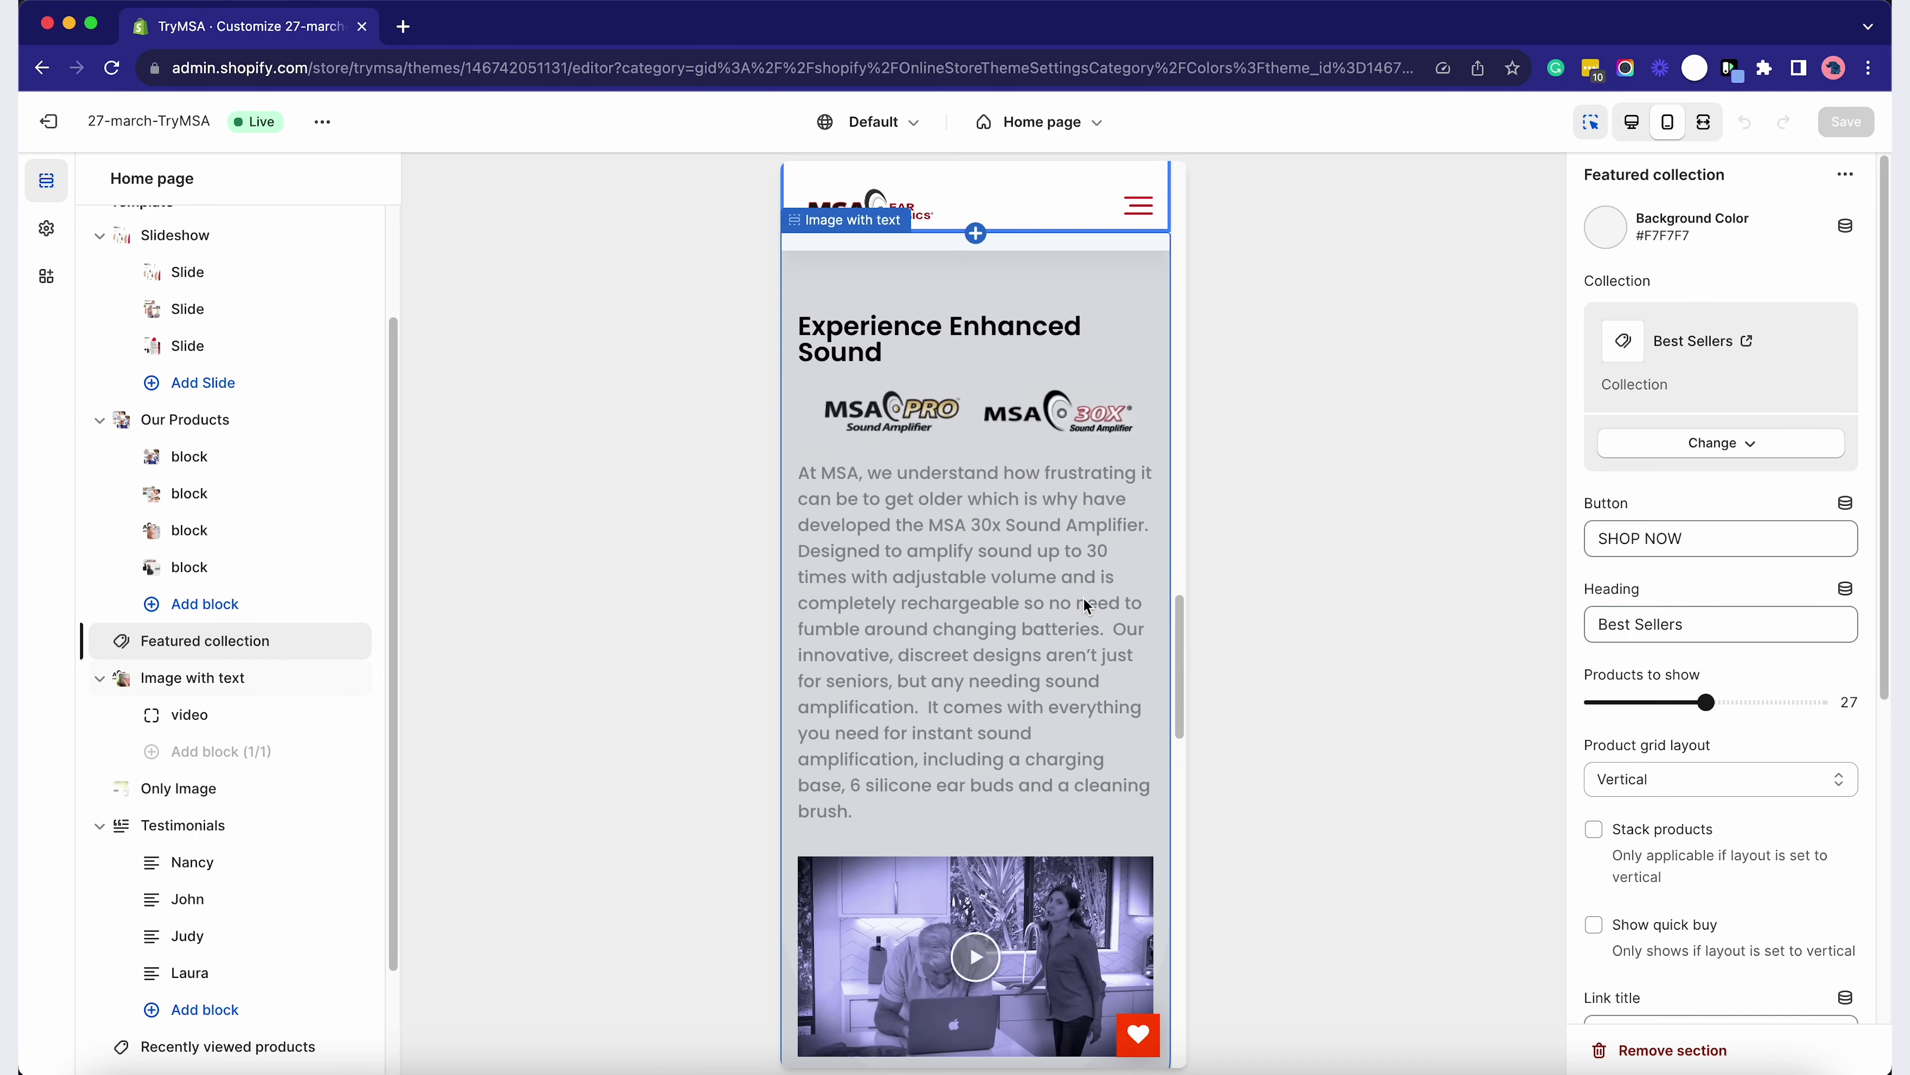
pyautogui.scroll(-5, 1077, 614)
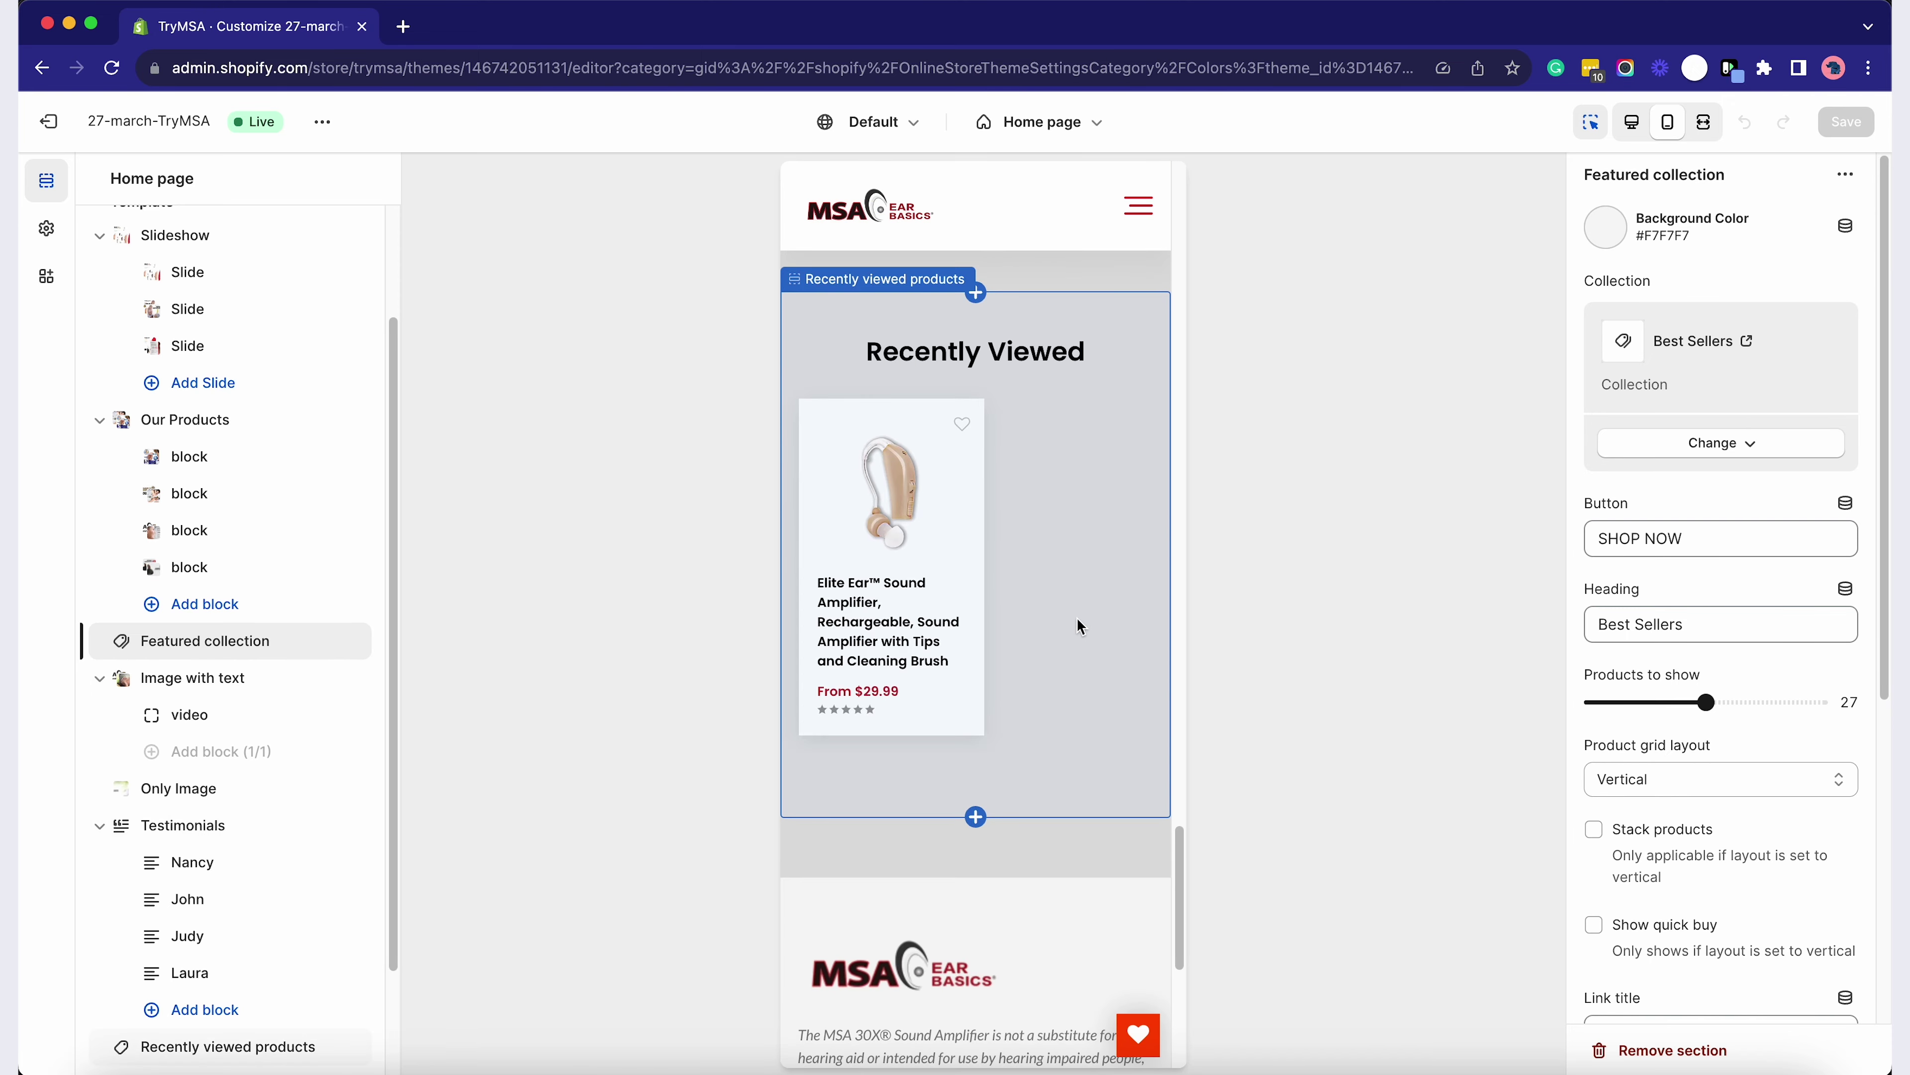
pyautogui.scroll(15, 1076, 624)
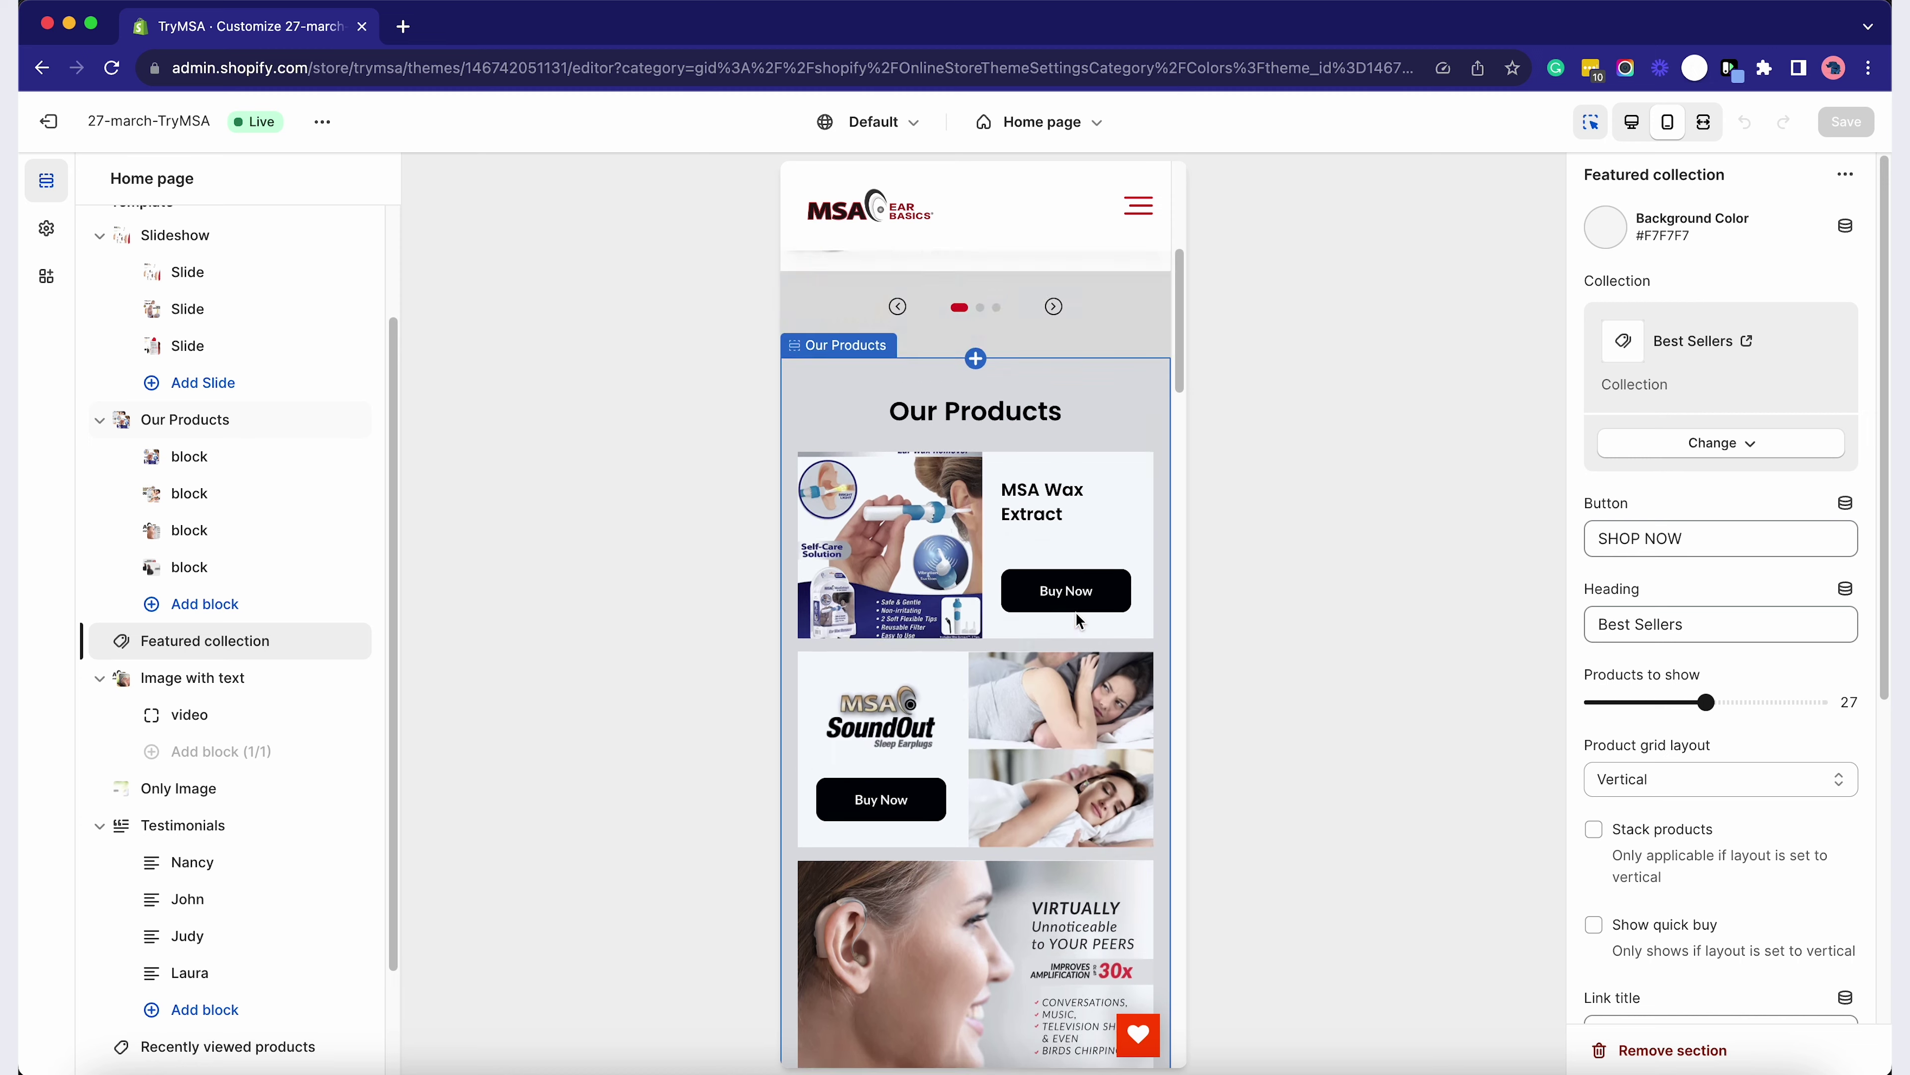
pyautogui.scroll(5, 1081, 622)
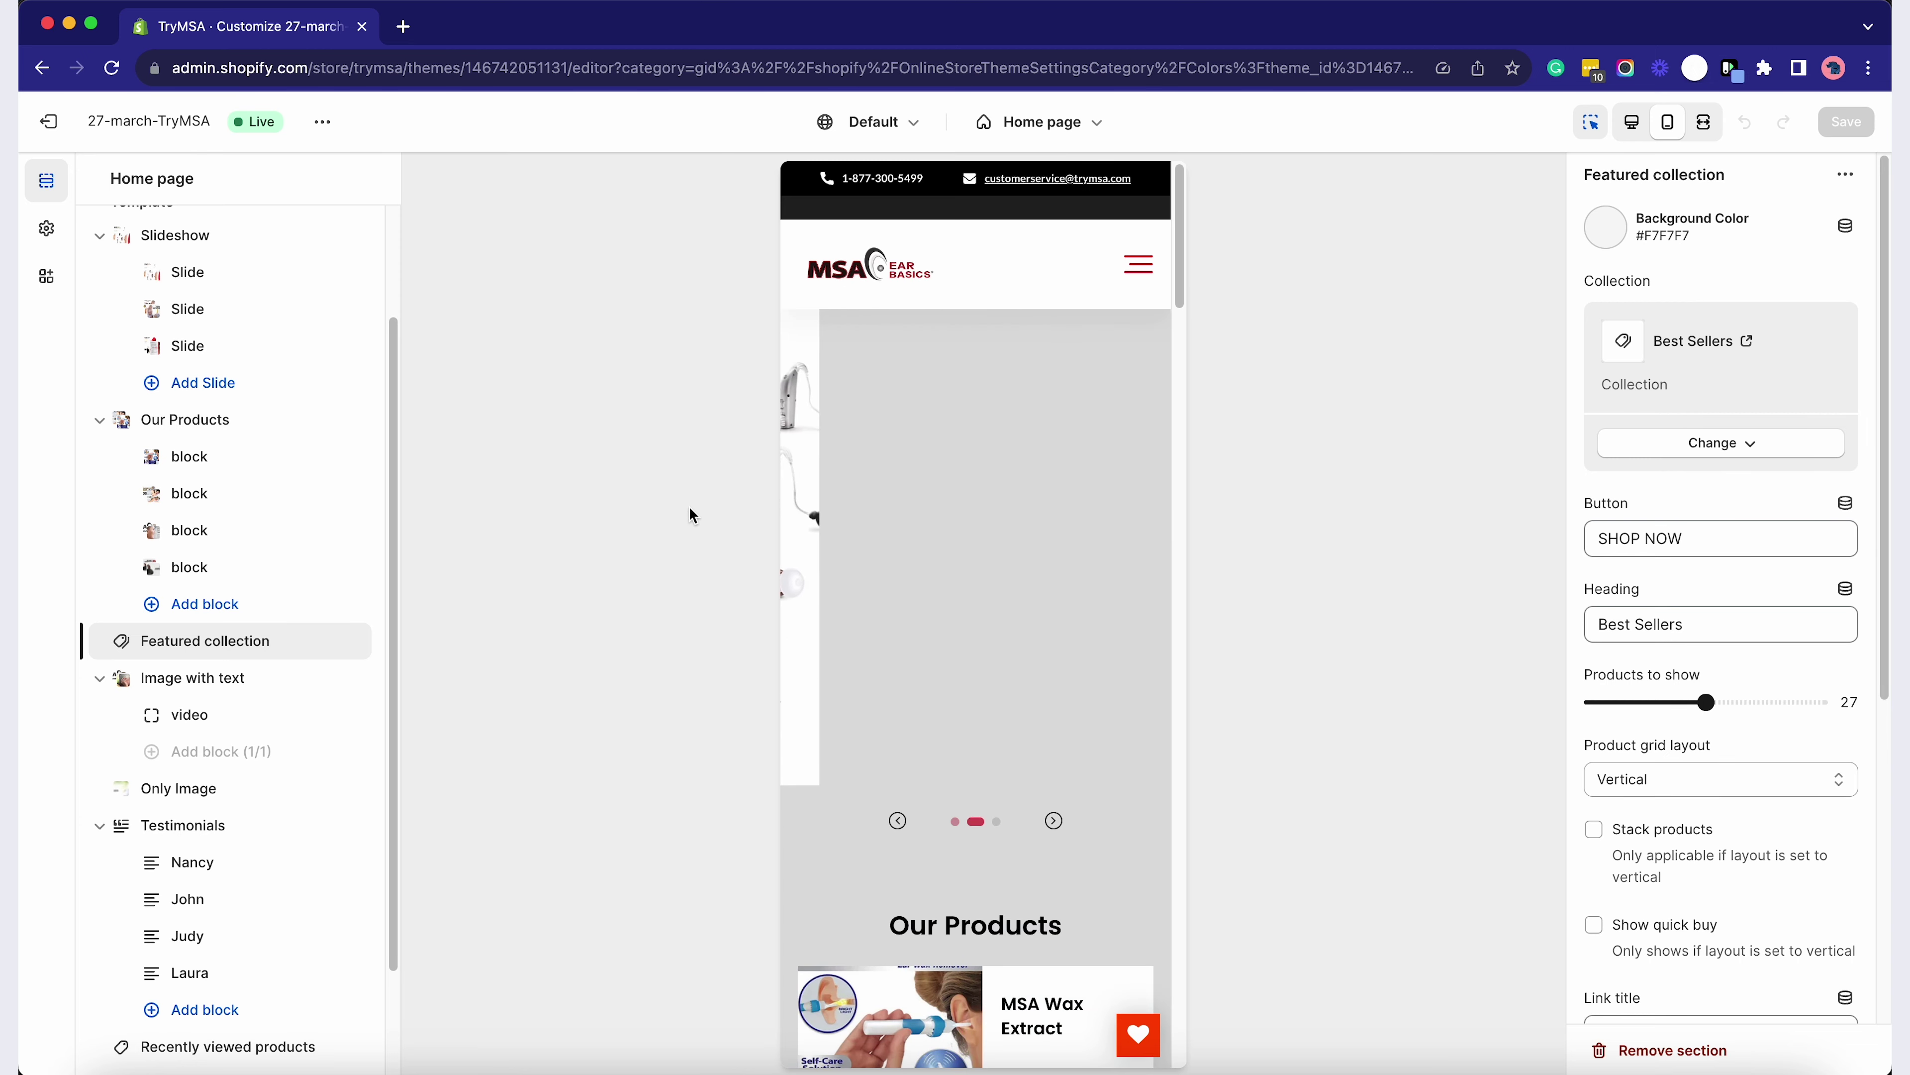